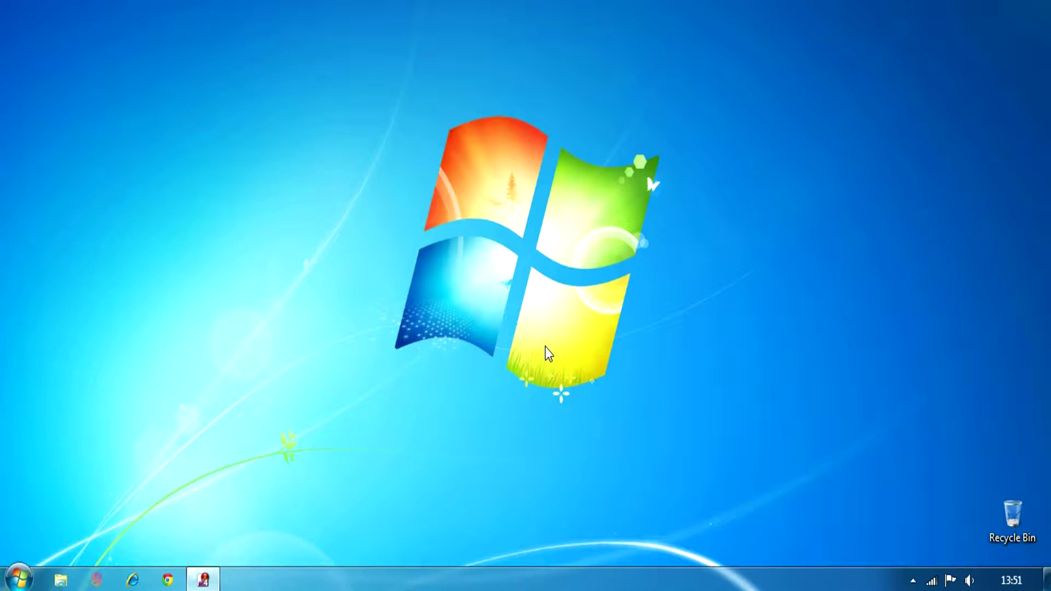
Open the Run dialog from the Start menu and run msconfig
{"action": "left_click", "coordinate": [28, 570]}
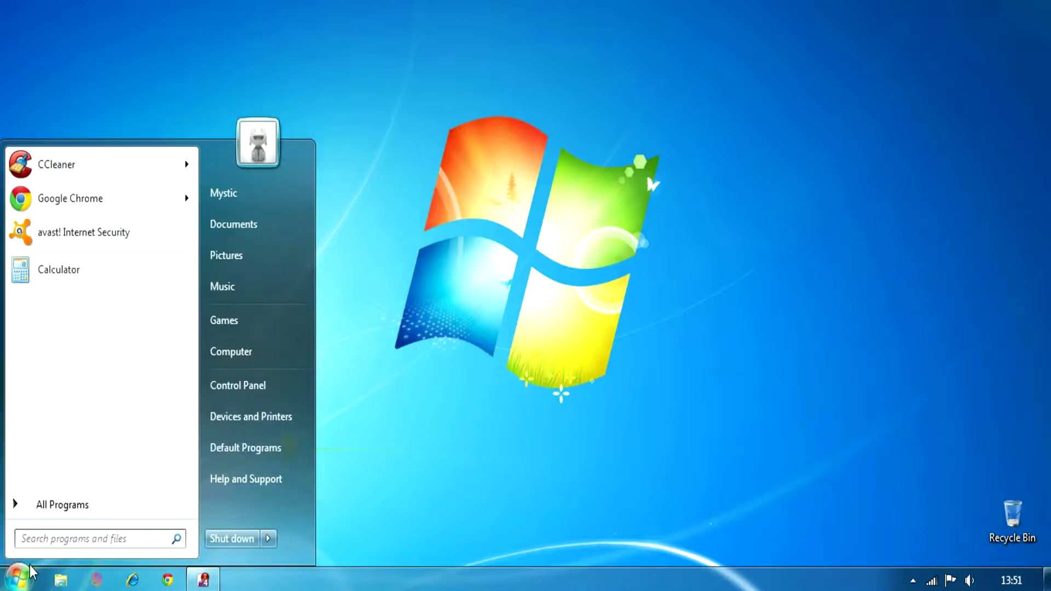
{"action": "type", "text": "run"}
{"action": "key", "text": "Return"}
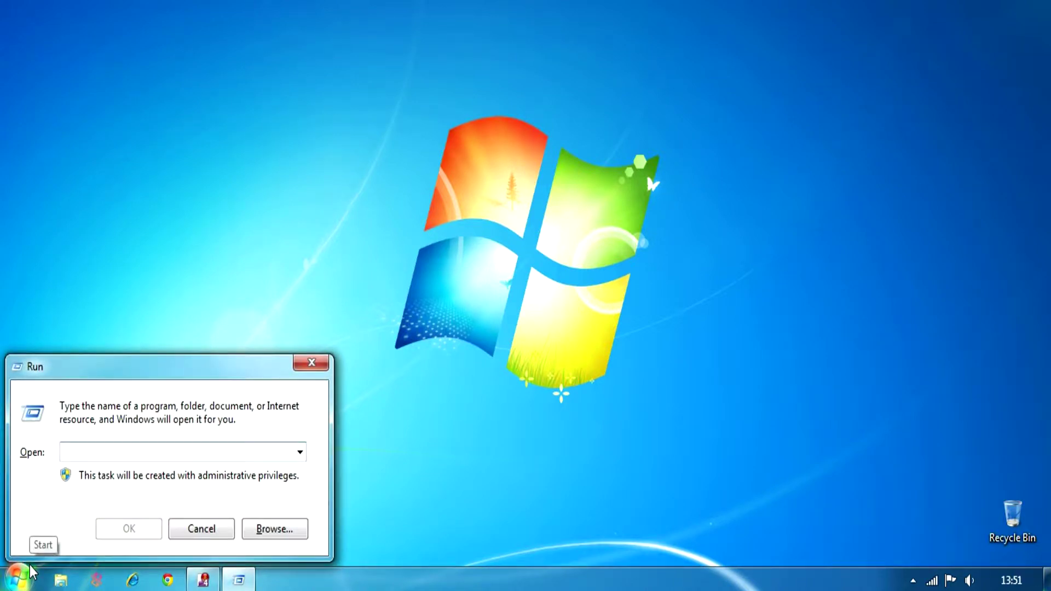
{"action": "type", "text": "ms"}
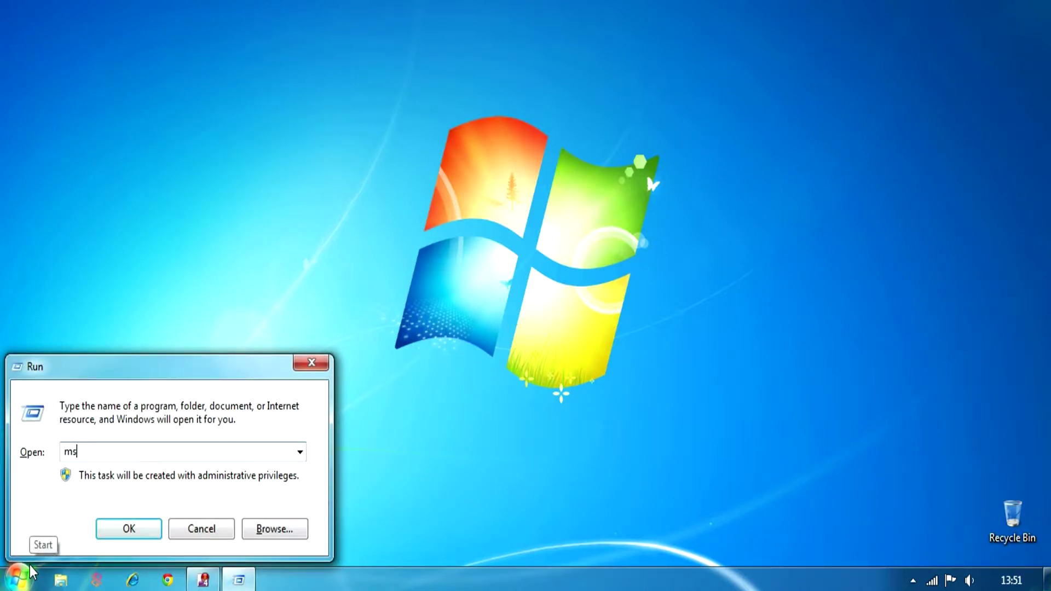
{"action": "type", "text": "config"}
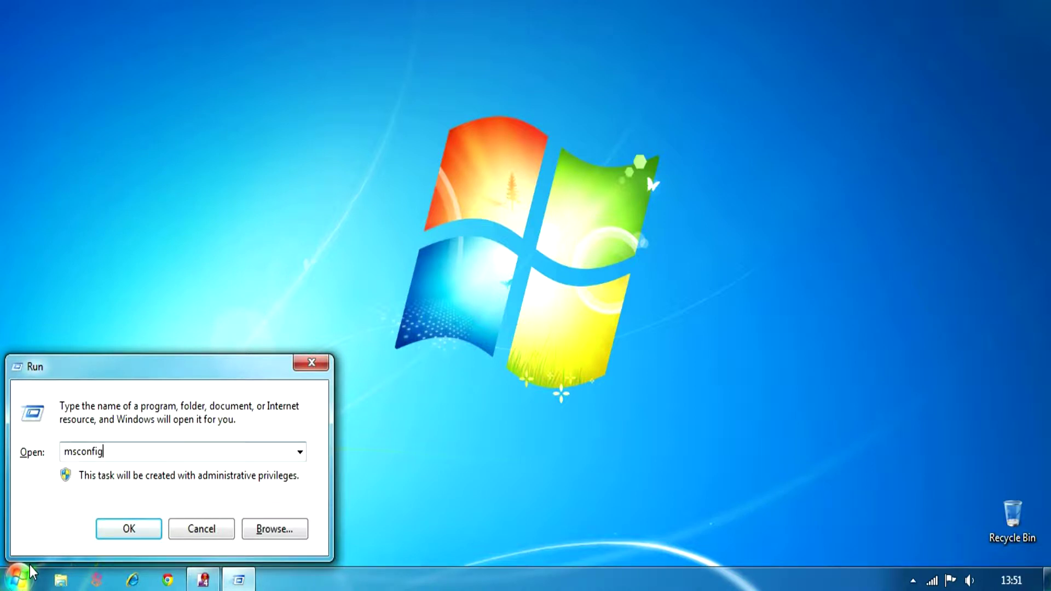
{"action": "left_click", "coordinate": [107, 528]}
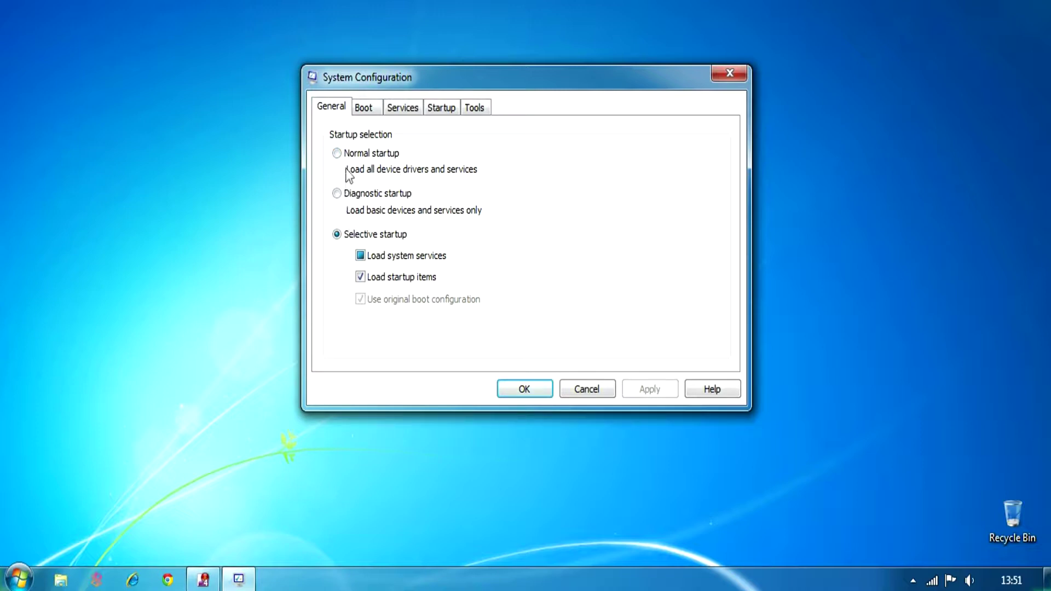
Keep Selective startup on the General tab and glance at the Boot and Services tabs
{"action": "left_click", "coordinate": [344, 155]}
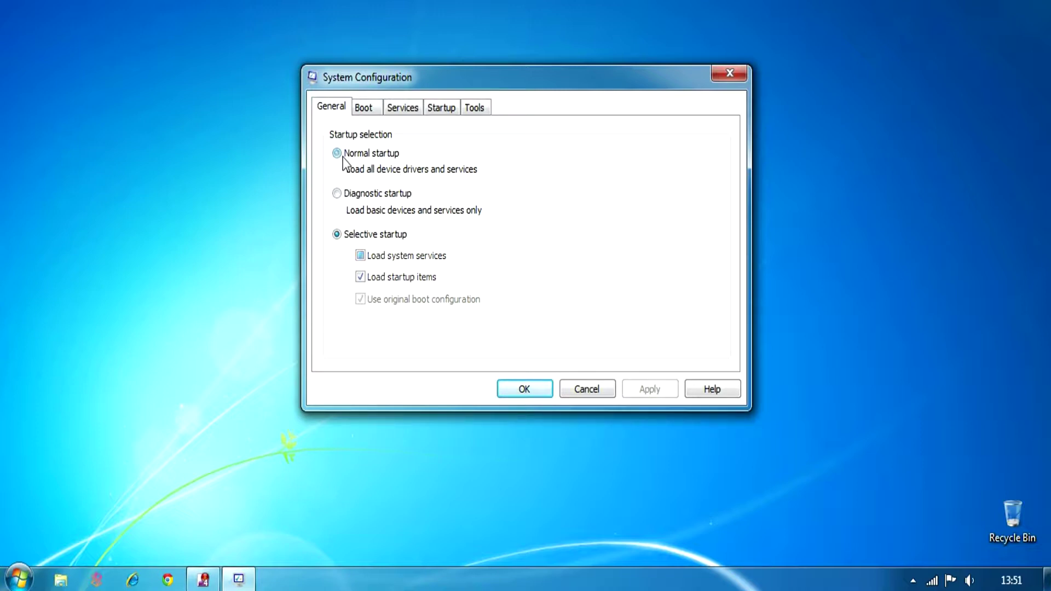
{"action": "left_click", "coordinate": [338, 235]}
{"action": "left_click", "coordinate": [366, 108]}
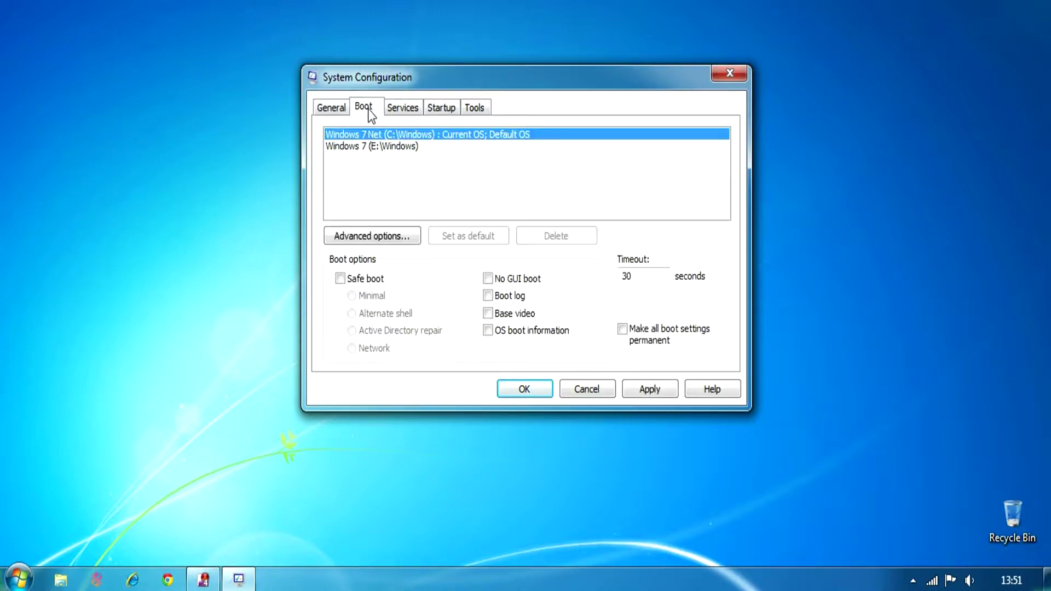
{"action": "left_click", "coordinate": [403, 108]}
Uncheck the Xbox 360 Accessories, Zune, Java Auto Updater and Adobe Reader startup items
{"action": "left_click", "coordinate": [443, 108]}
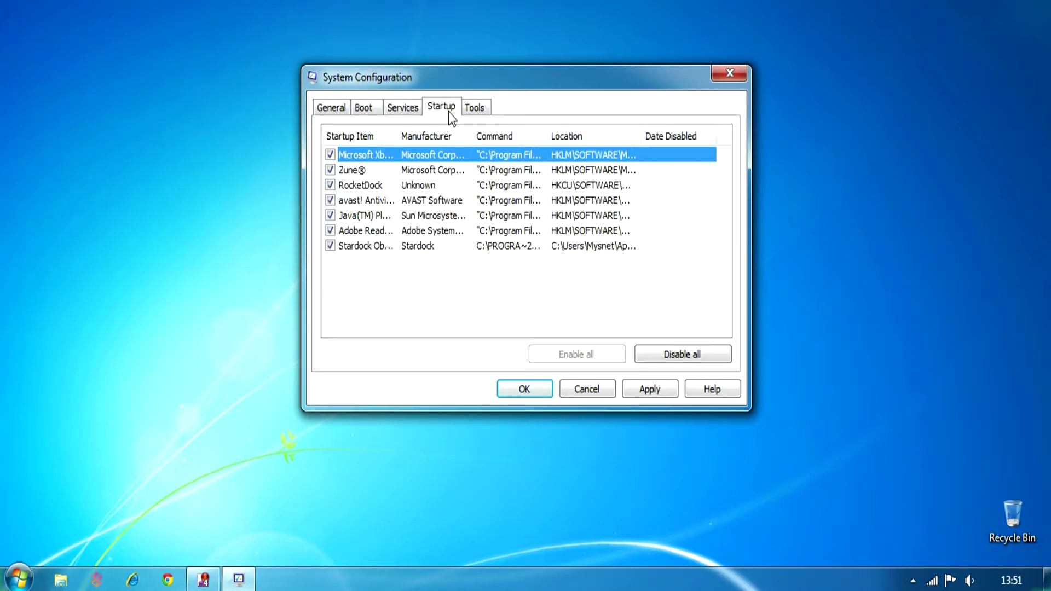
{"action": "left_click_drag", "start_coordinate": [398, 137], "coordinate": [504, 421]}
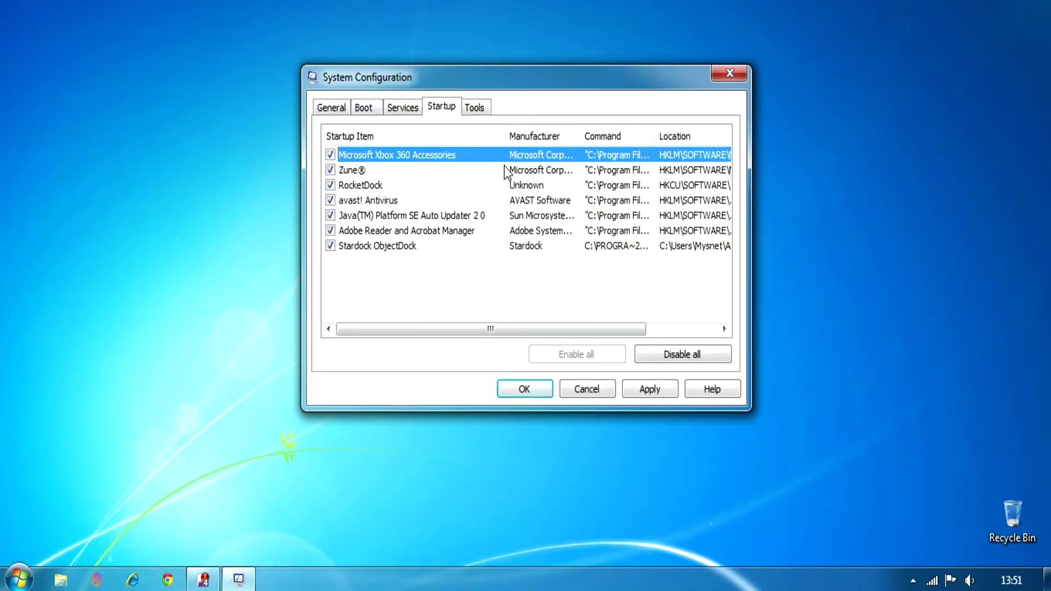
{"action": "left_click", "coordinate": [331, 155]}
{"action": "left_click", "coordinate": [330, 170]}
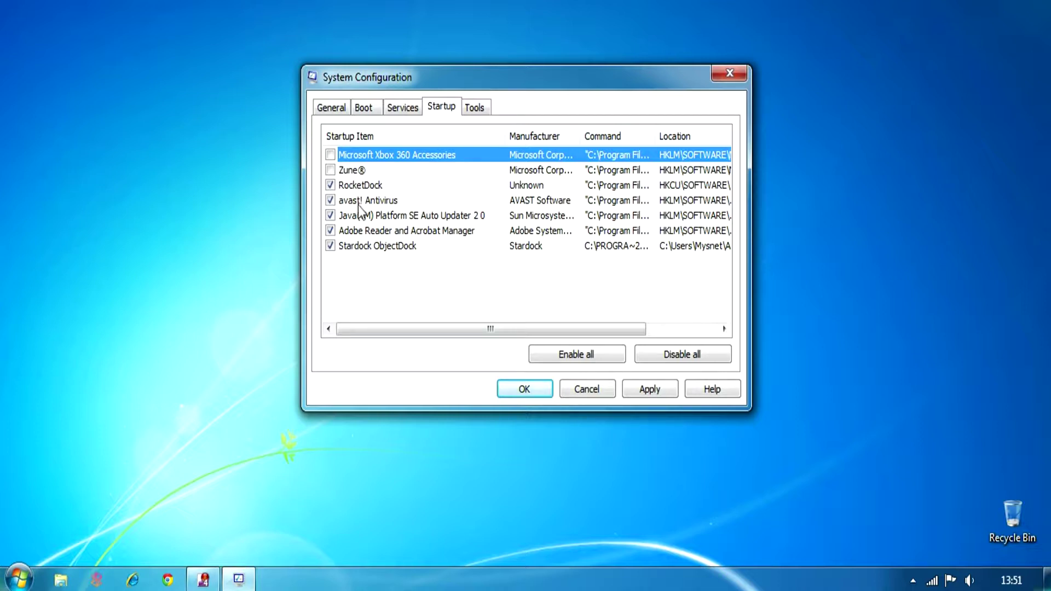
{"action": "left_click", "coordinate": [330, 215]}
{"action": "left_click", "coordinate": [330, 230]}
{"action": "left_click", "coordinate": [330, 246]}
{"action": "left_click", "coordinate": [396, 290]}
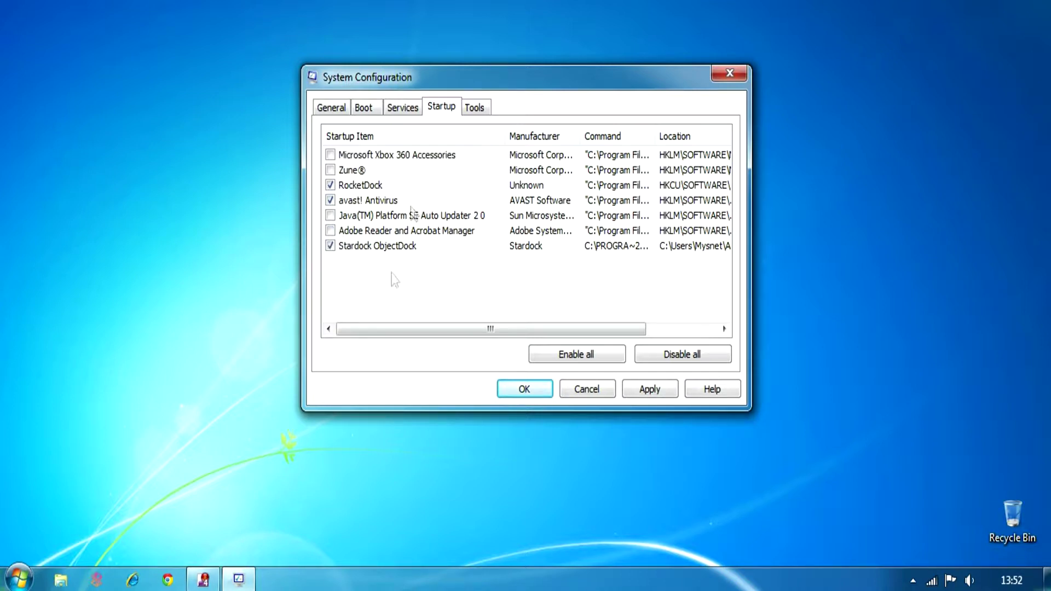
Hide Microsoft services, uncheck Adobe Acrobat Update, Flash Player Update, Nero Update and Acronis OS Selector, and apply
{"action": "left_click", "coordinate": [404, 109]}
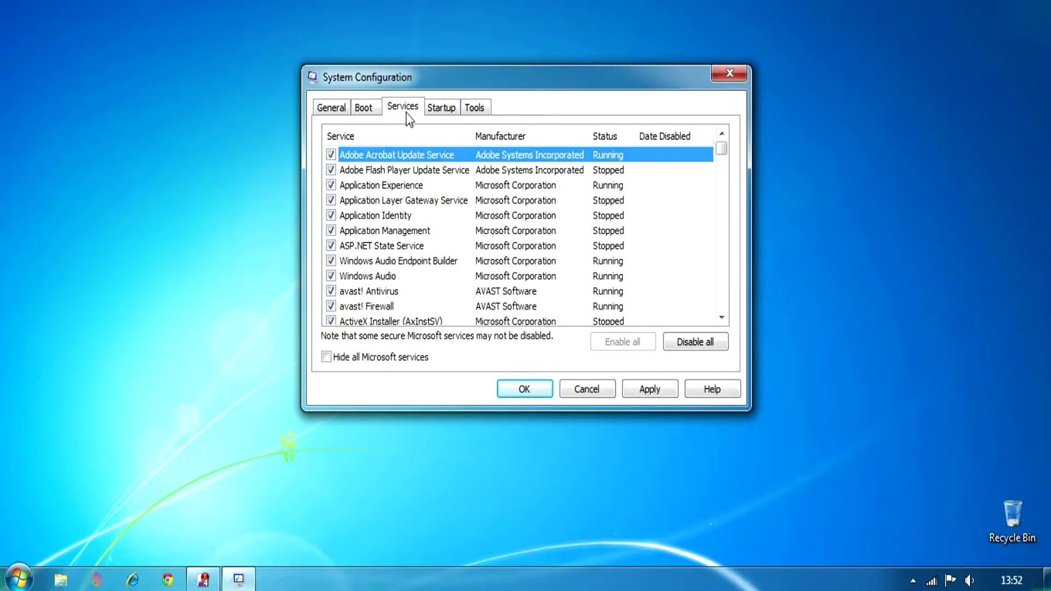
{"action": "left_click", "coordinate": [326, 358]}
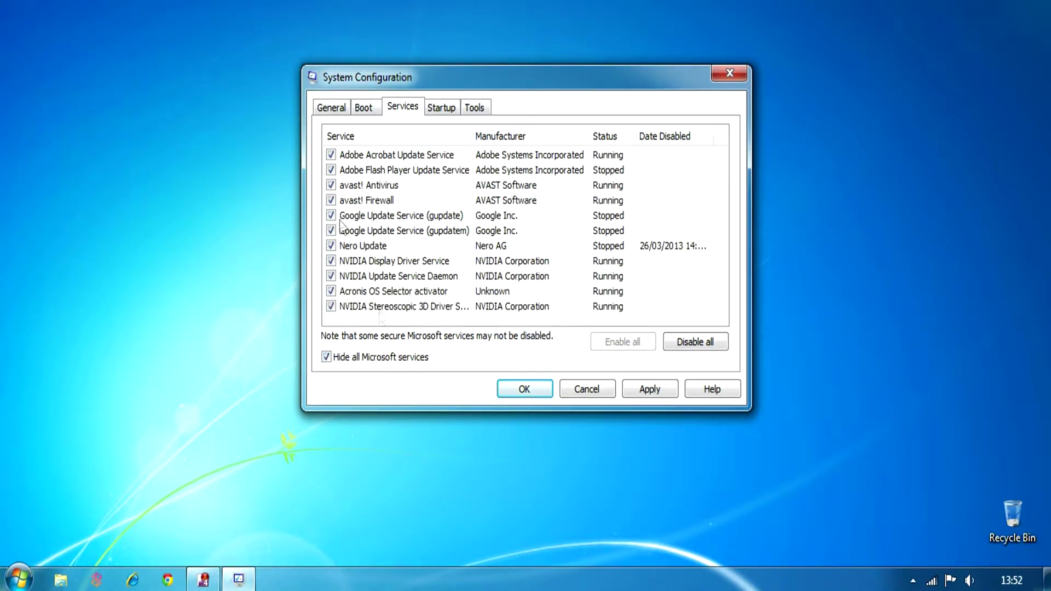
{"action": "left_click", "coordinate": [351, 158]}
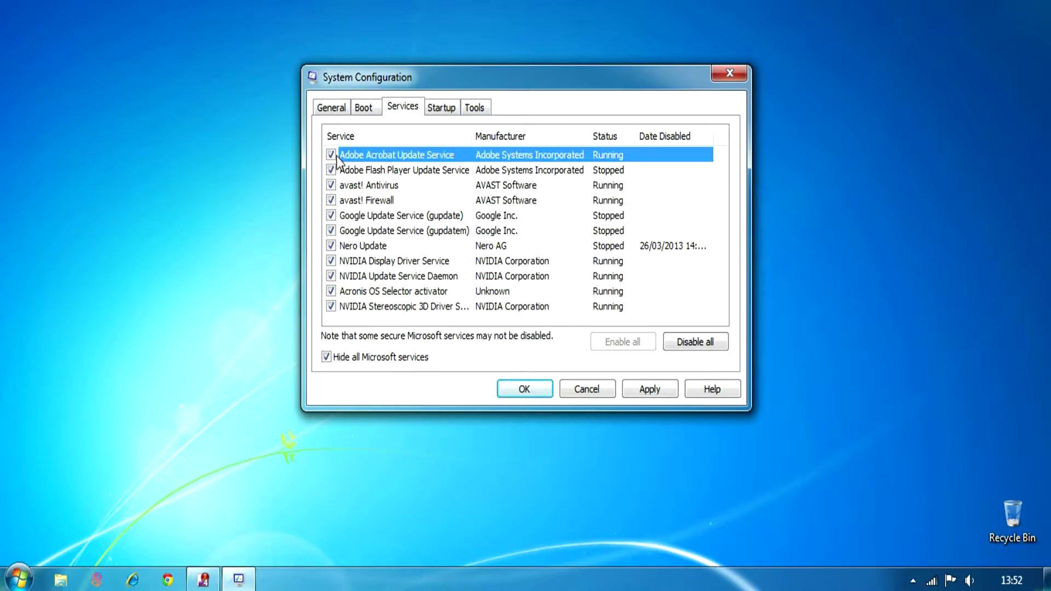
{"action": "left_click", "coordinate": [335, 156]}
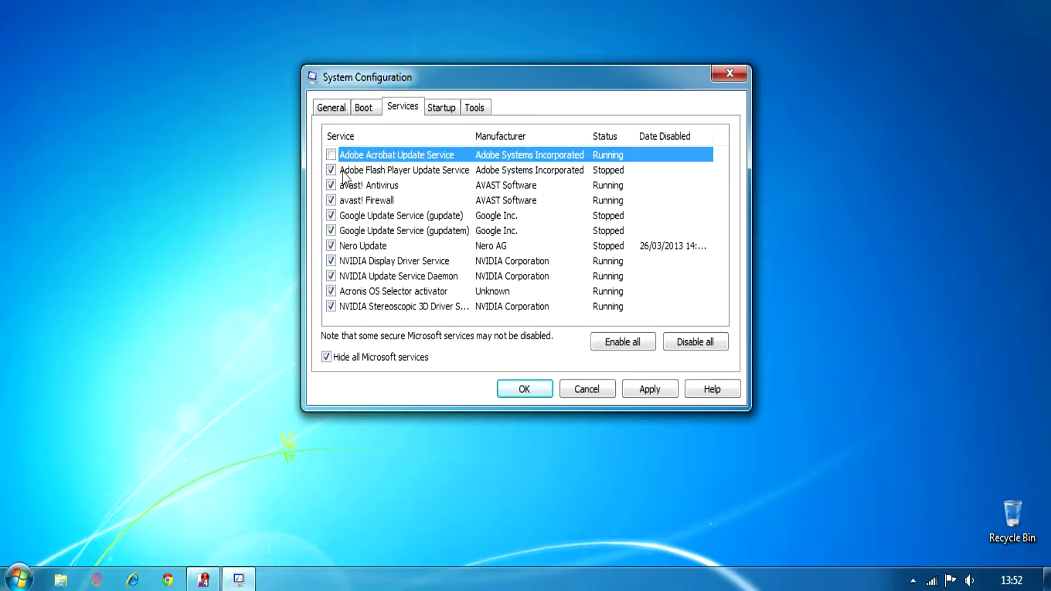
{"action": "left_click", "coordinate": [331, 170]}
{"action": "left_click", "coordinate": [331, 246]}
{"action": "left_click", "coordinate": [331, 291]}
{"action": "left_click", "coordinate": [651, 389]}
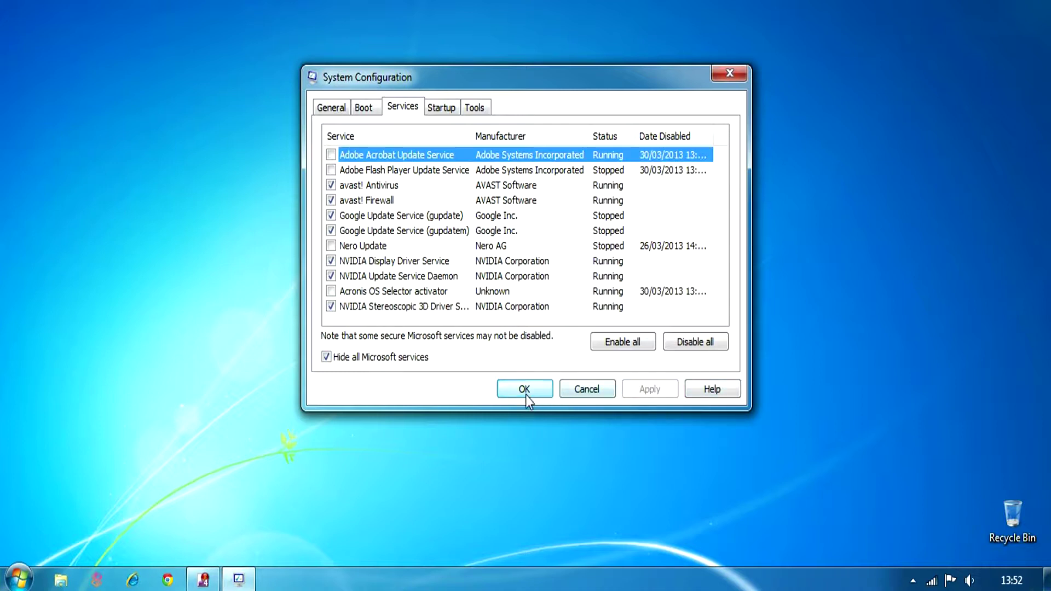
Show Microsoft services again and uncheck Background Intelligent Transfer Service and Computer Browser
{"action": "left_click", "coordinate": [327, 358]}
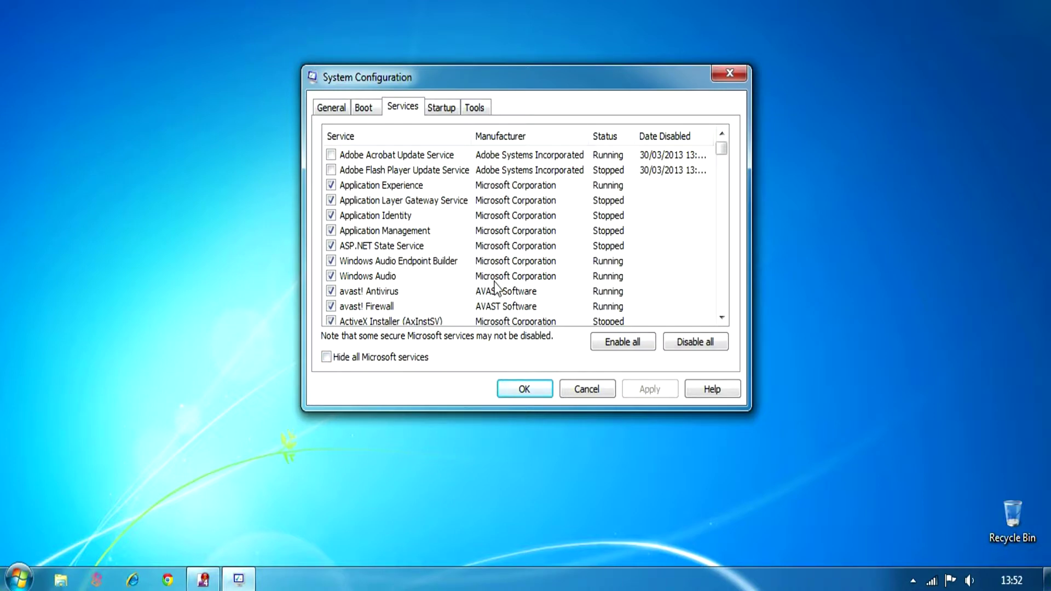
{"action": "left_click", "coordinate": [426, 282]}
{"action": "scroll", "coordinate": [426, 283], "scroll_direction": "down", "scroll_amount": 2}
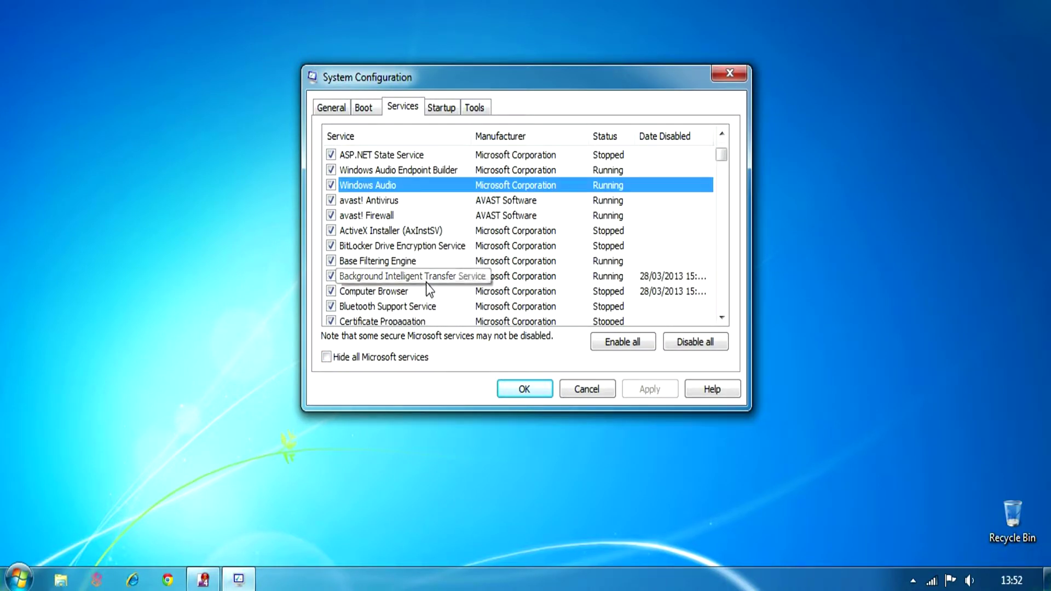
{"action": "left_click", "coordinate": [385, 278]}
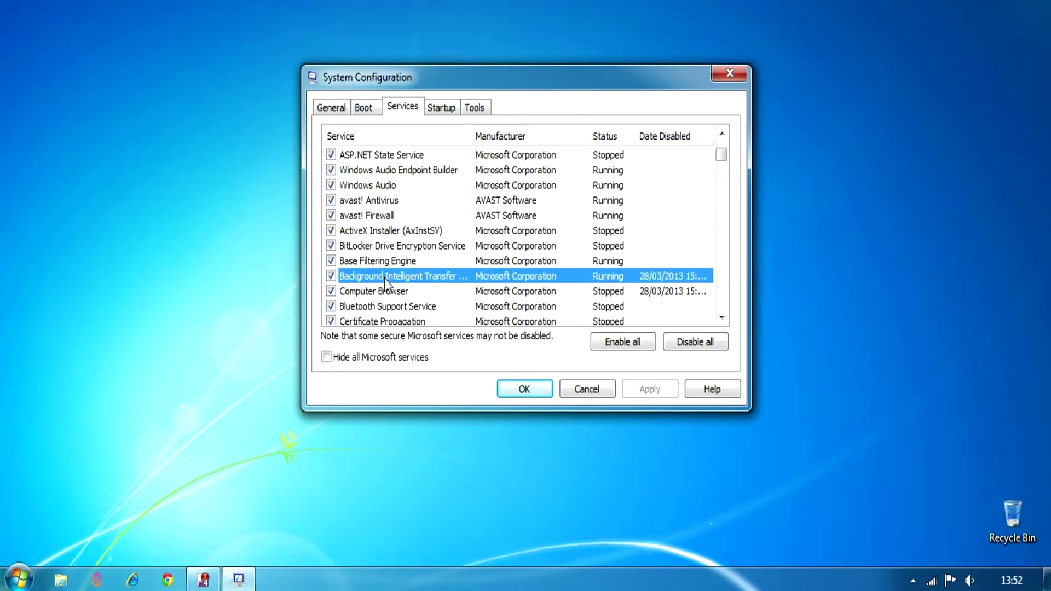
{"action": "left_click", "coordinate": [331, 276]}
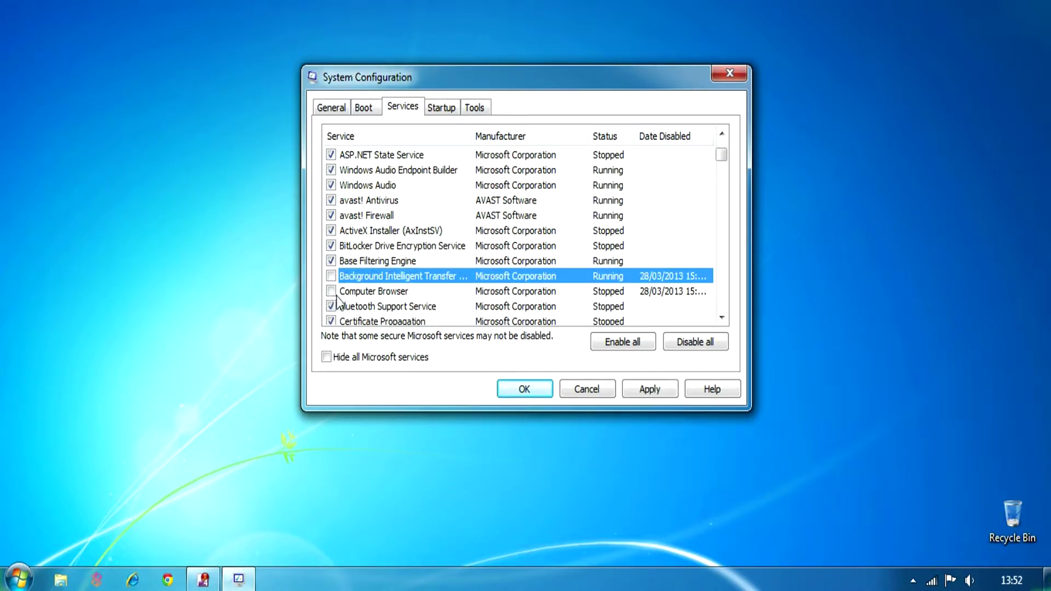
{"action": "left_click", "coordinate": [333, 294]}
Uncheck Bluetooth Support Service further down the services list
{"action": "scroll", "coordinate": [424, 280], "scroll_direction": "down", "scroll_amount": 2}
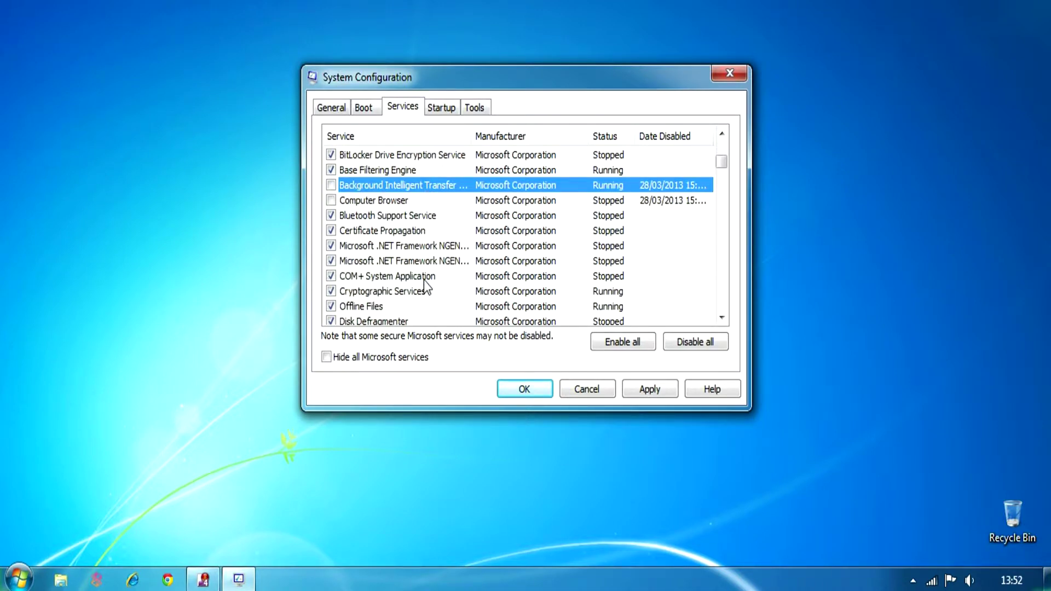
{"action": "scroll", "coordinate": [424, 280], "scroll_direction": "down", "scroll_amount": 3}
{"action": "scroll", "coordinate": [425, 282], "scroll_direction": "down", "scroll_amount": 3}
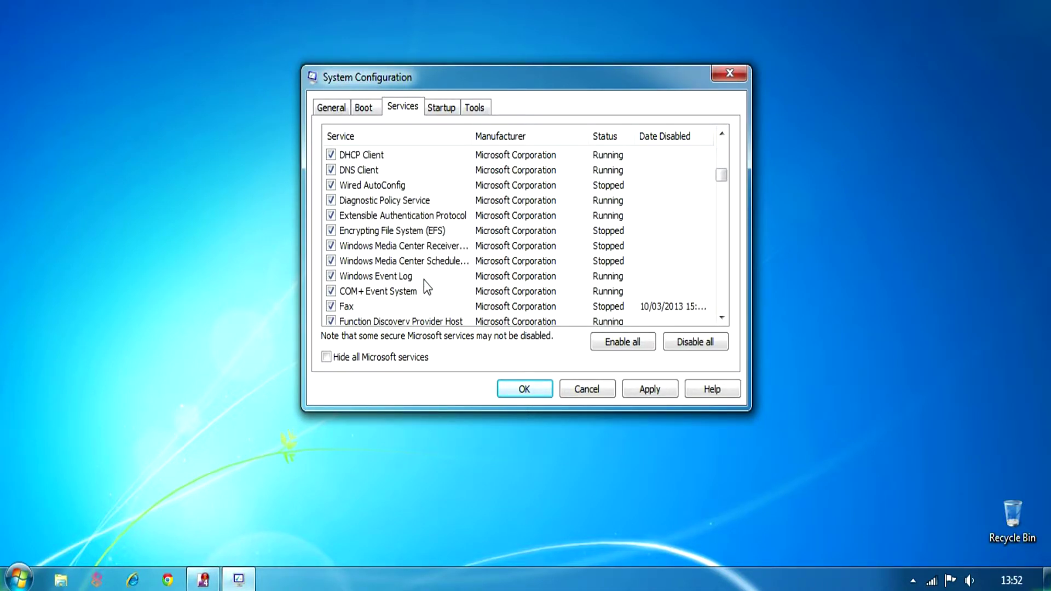
{"action": "scroll", "coordinate": [425, 282], "scroll_direction": "up", "scroll_amount": 7}
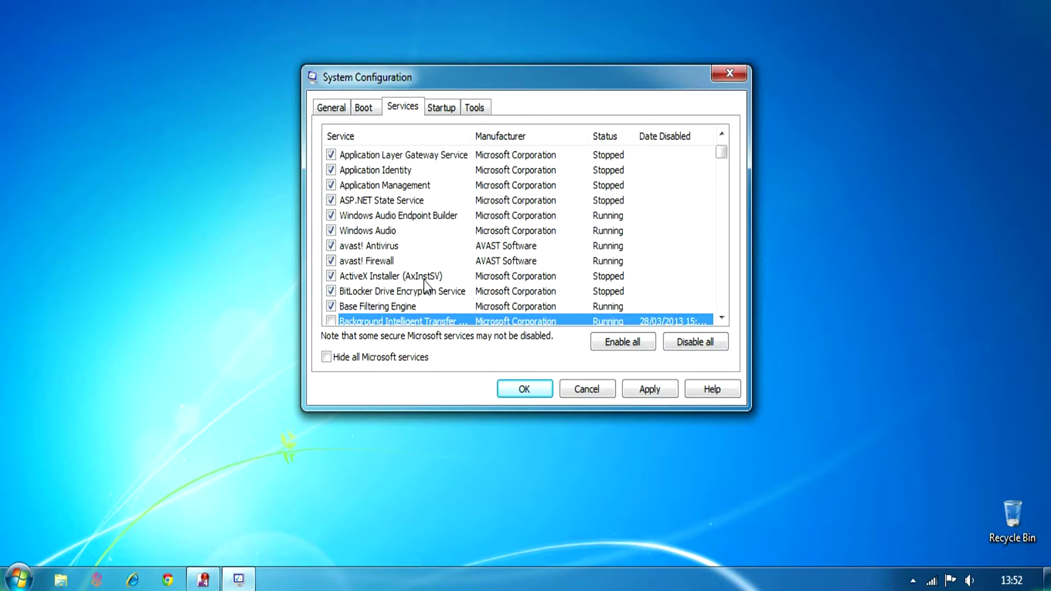
{"action": "scroll", "coordinate": [425, 283], "scroll_direction": "down", "scroll_amount": 2}
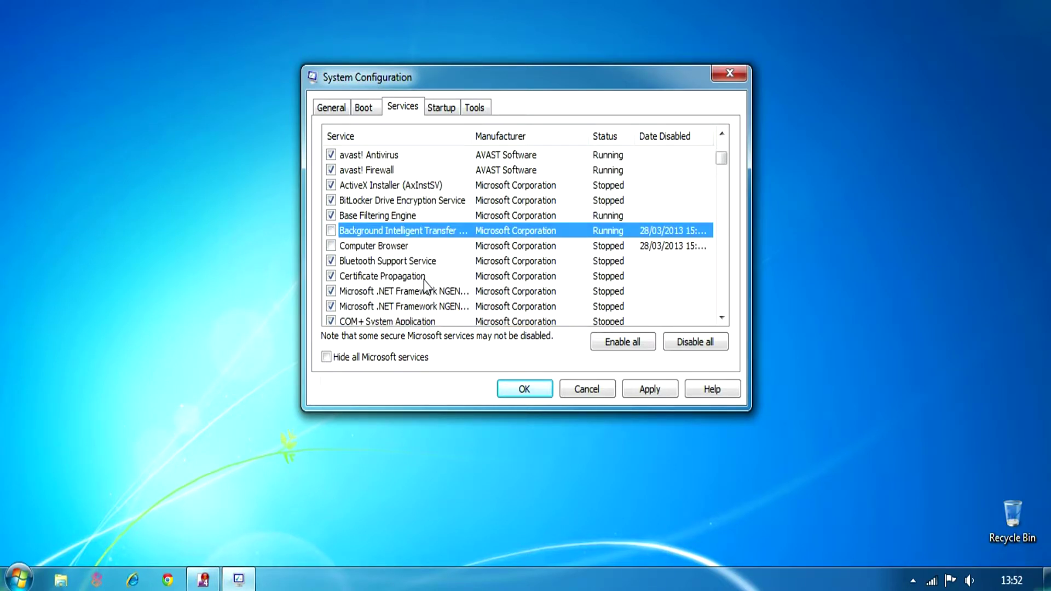
{"action": "left_click", "coordinate": [331, 261]}
{"action": "left_click", "coordinate": [405, 265]}
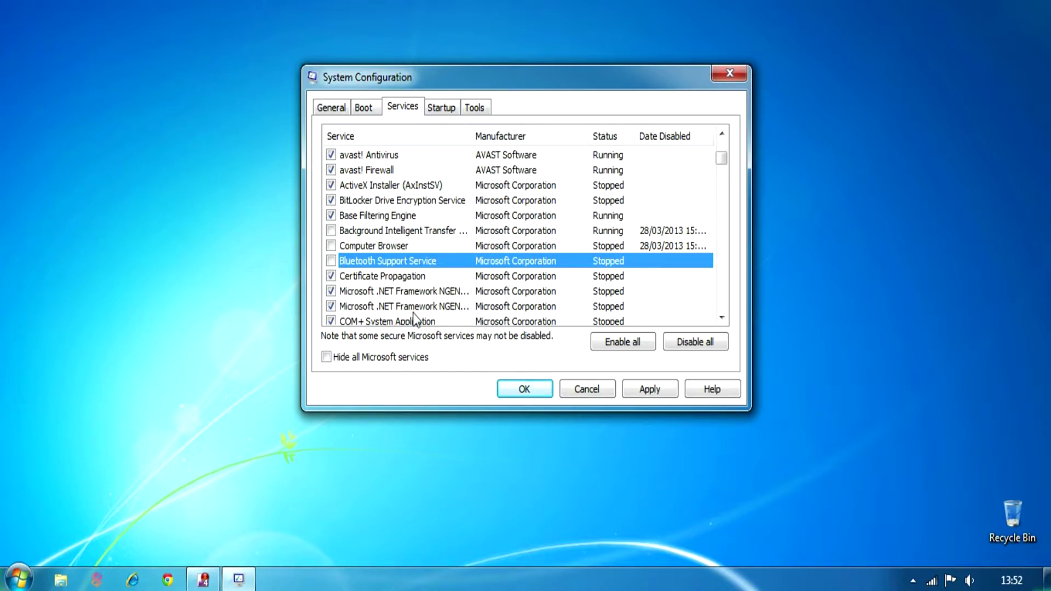
Review the rest of the services list, apply the changes, and return to General
{"action": "scroll", "coordinate": [413, 312], "scroll_direction": "up", "scroll_amount": 3}
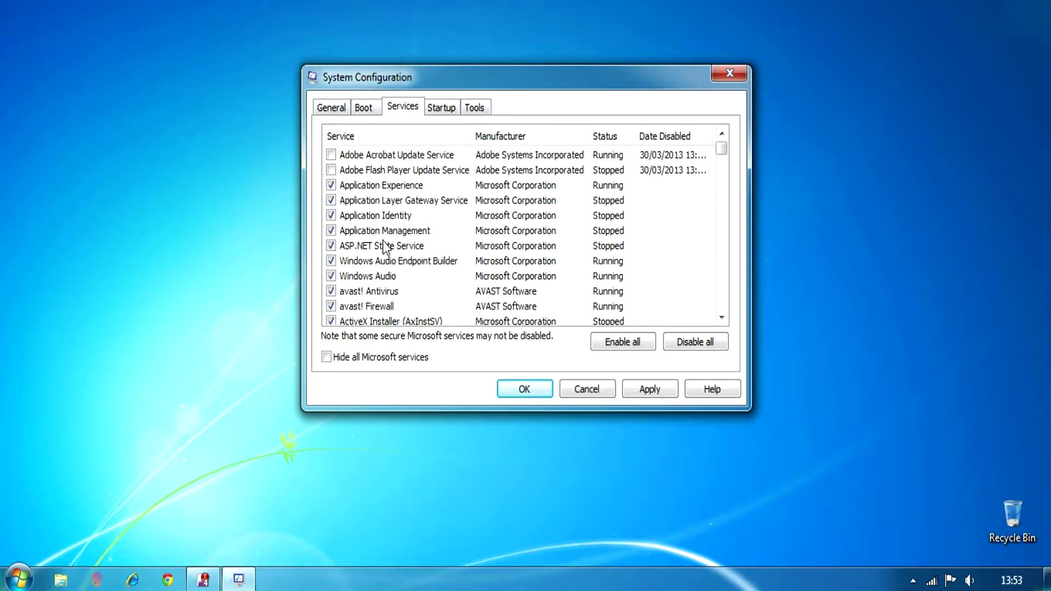
{"action": "scroll", "coordinate": [386, 230], "scroll_direction": "down", "scroll_amount": 1}
{"action": "scroll", "coordinate": [386, 230], "scroll_direction": "down", "scroll_amount": 2}
{"action": "scroll", "coordinate": [407, 199], "scroll_direction": "down", "scroll_amount": 3}
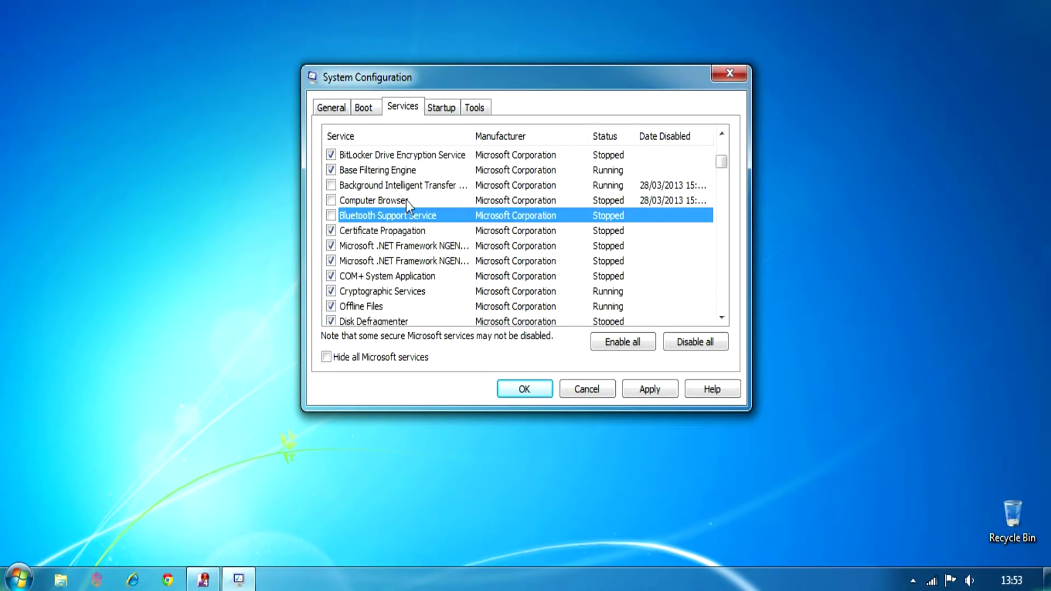
{"action": "scroll", "coordinate": [406, 208], "scroll_direction": "down", "scroll_amount": 1}
{"action": "scroll", "coordinate": [405, 231], "scroll_direction": "down", "scroll_amount": 8}
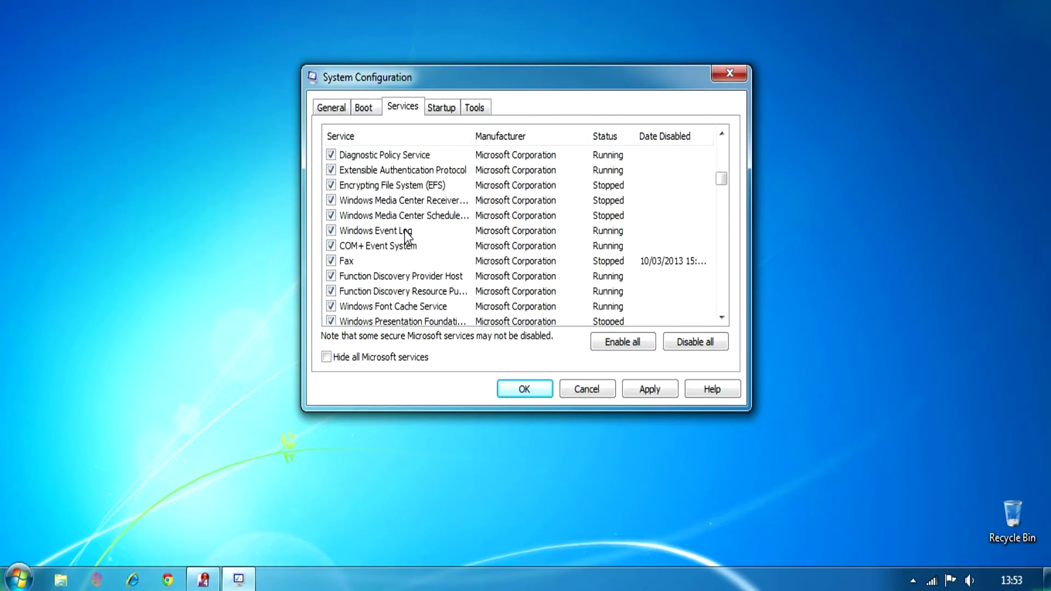
{"action": "scroll", "coordinate": [405, 231], "scroll_direction": "down", "scroll_amount": 13}
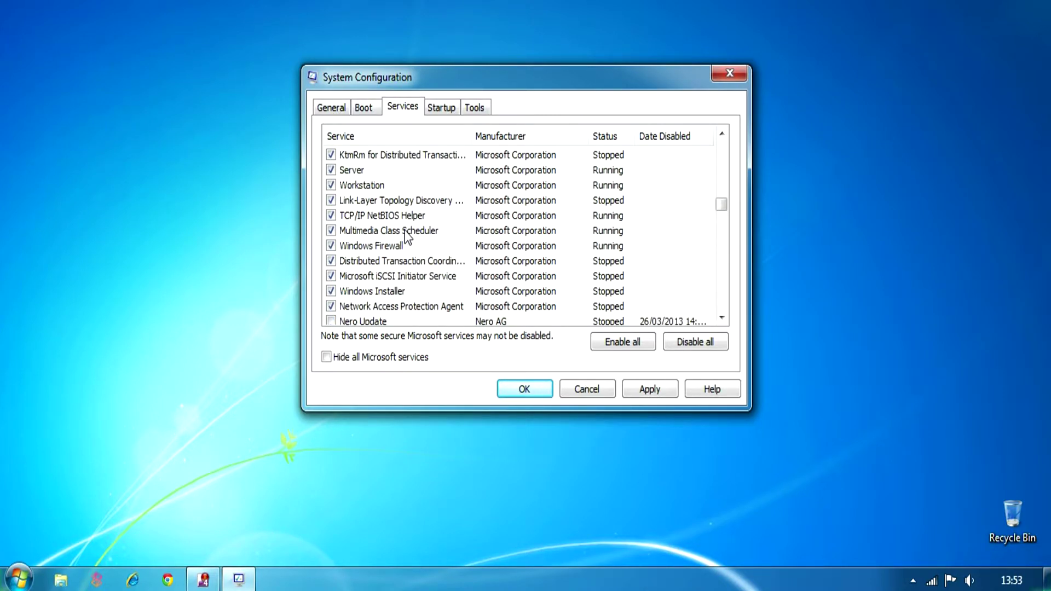
{"action": "scroll", "coordinate": [412, 267], "scroll_direction": "down", "scroll_amount": 12}
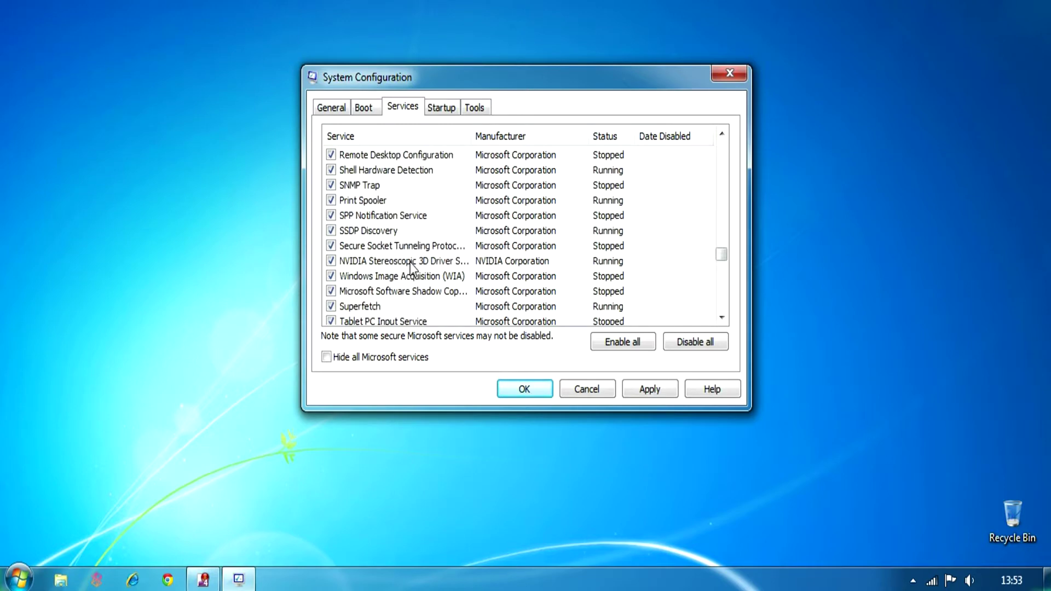
{"action": "left_click", "coordinate": [634, 390]}
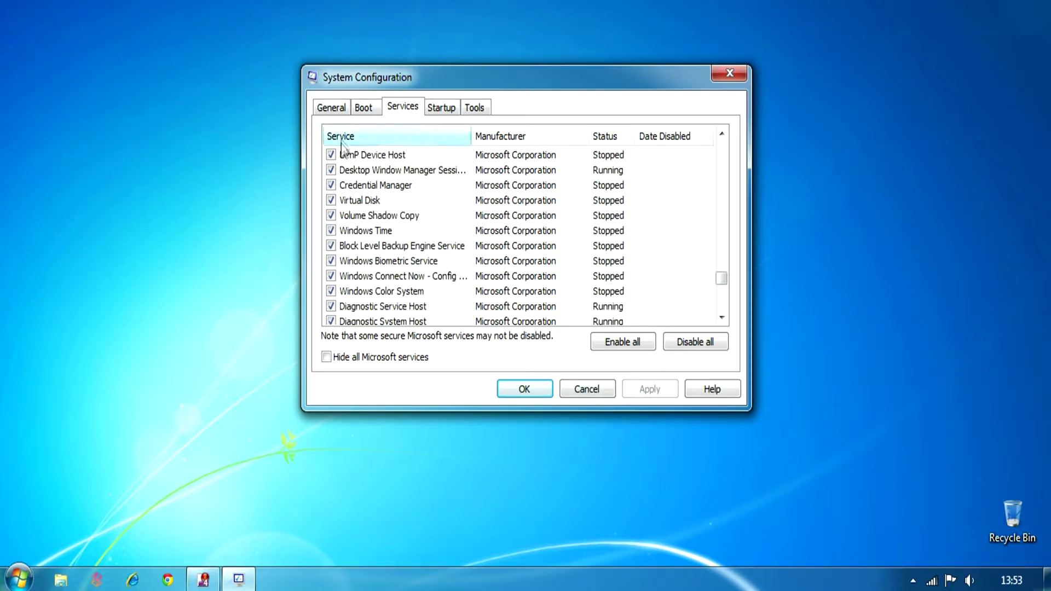
{"action": "left_click", "coordinate": [332, 107]}
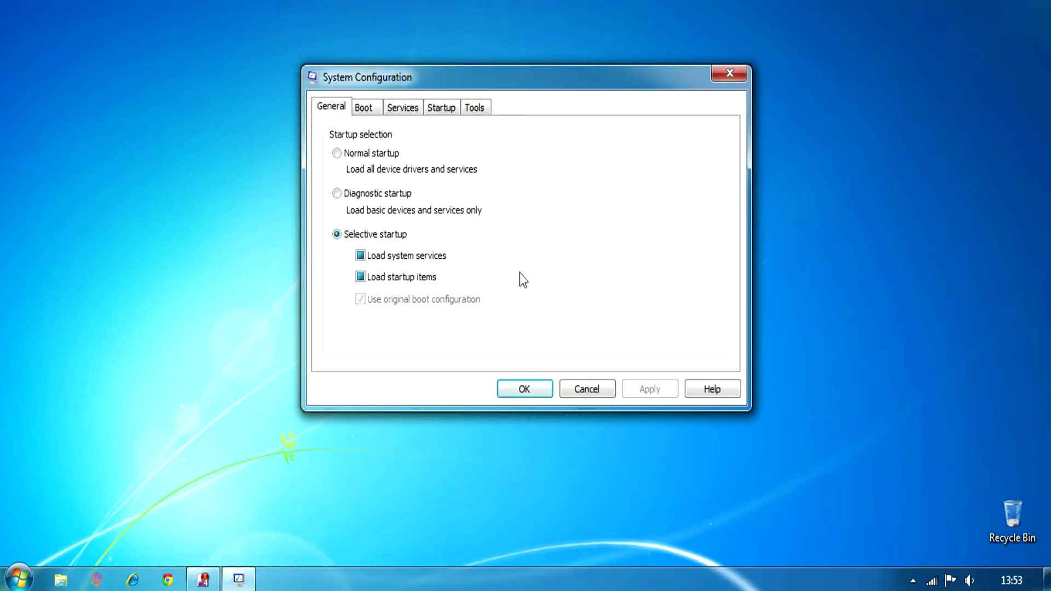
Look over the Tools and Boot tabs, return to General, and close msconfig with OK
{"action": "left_click", "coordinate": [479, 111]}
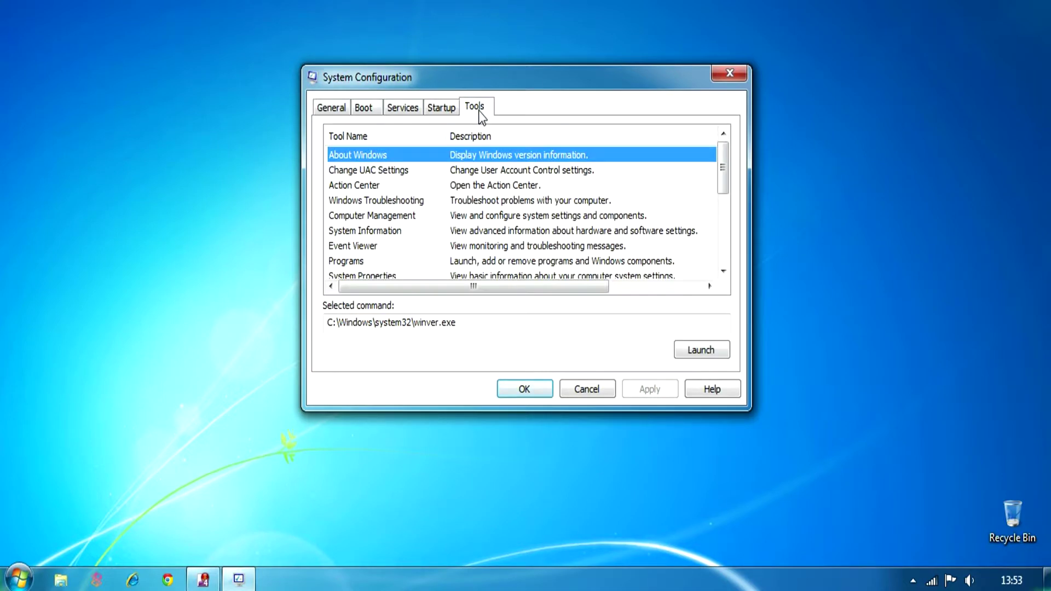
{"action": "left_click", "coordinate": [366, 107]}
{"action": "left_click", "coordinate": [335, 108]}
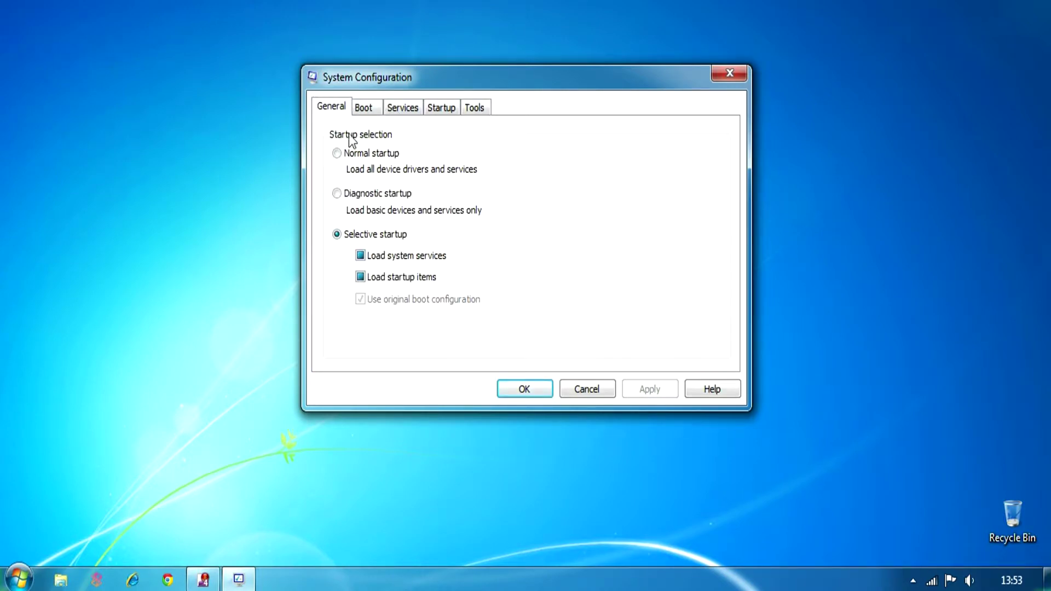
{"action": "left_click", "coordinate": [515, 388]}
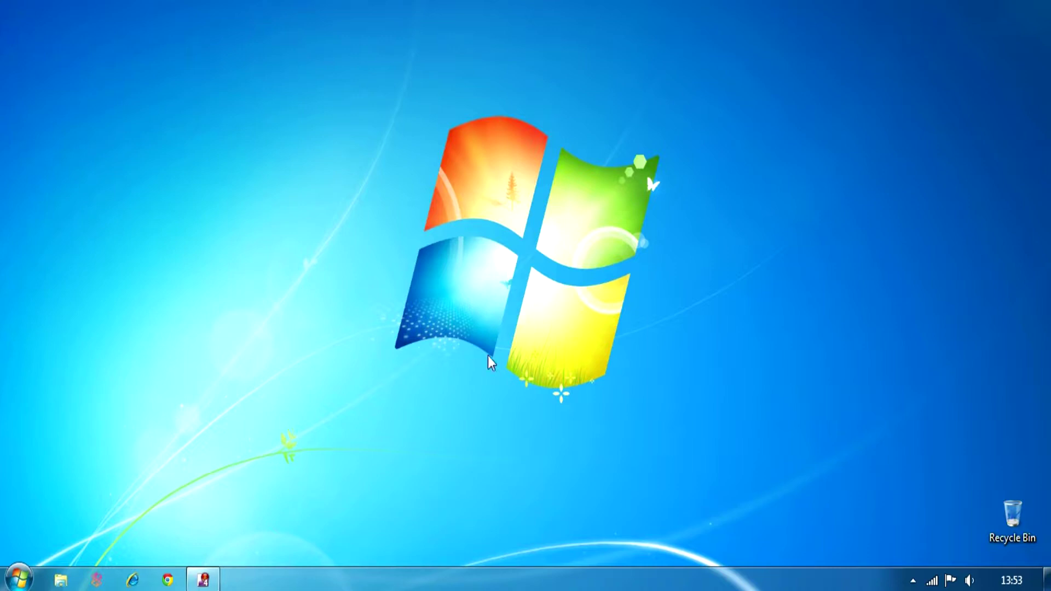
Launch CCleaner and uncheck Internet Explorer's Saved Passwords and Autocomplete Form History
{"action": "left_click", "coordinate": [19, 579]}
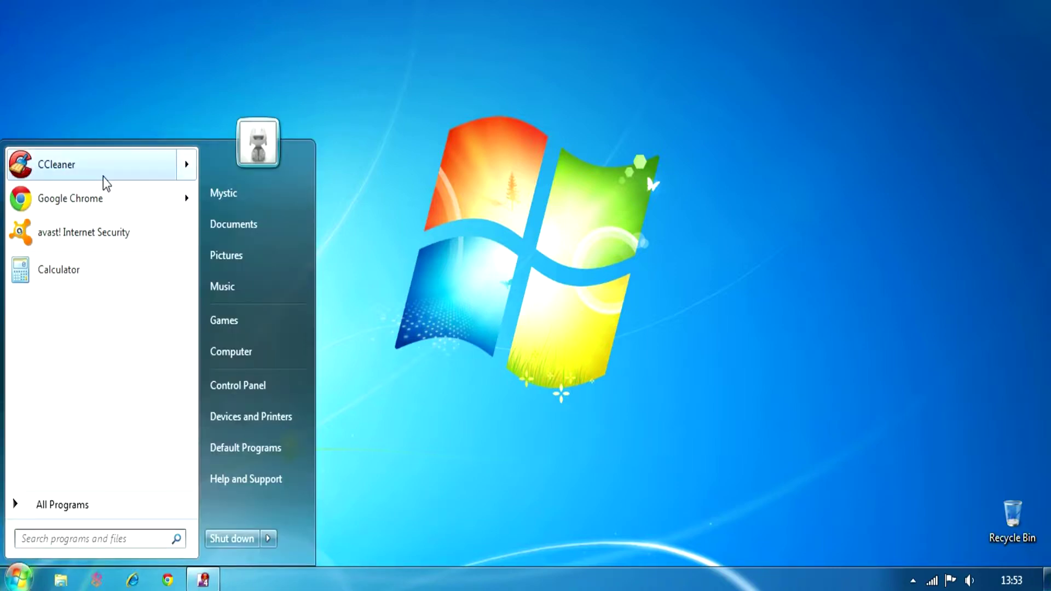
{"action": "left_click", "coordinate": [103, 176]}
{"action": "left_click_drag", "start_coordinate": [452, 20], "coordinate": [476, 70]}
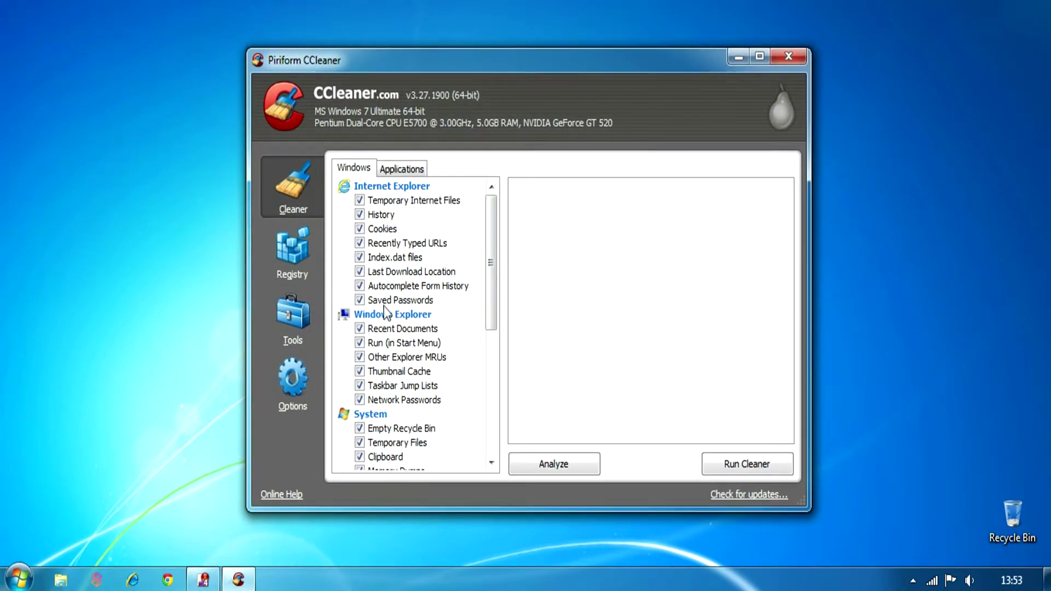
{"action": "left_click", "coordinate": [359, 300]}
{"action": "left_click", "coordinate": [360, 286]}
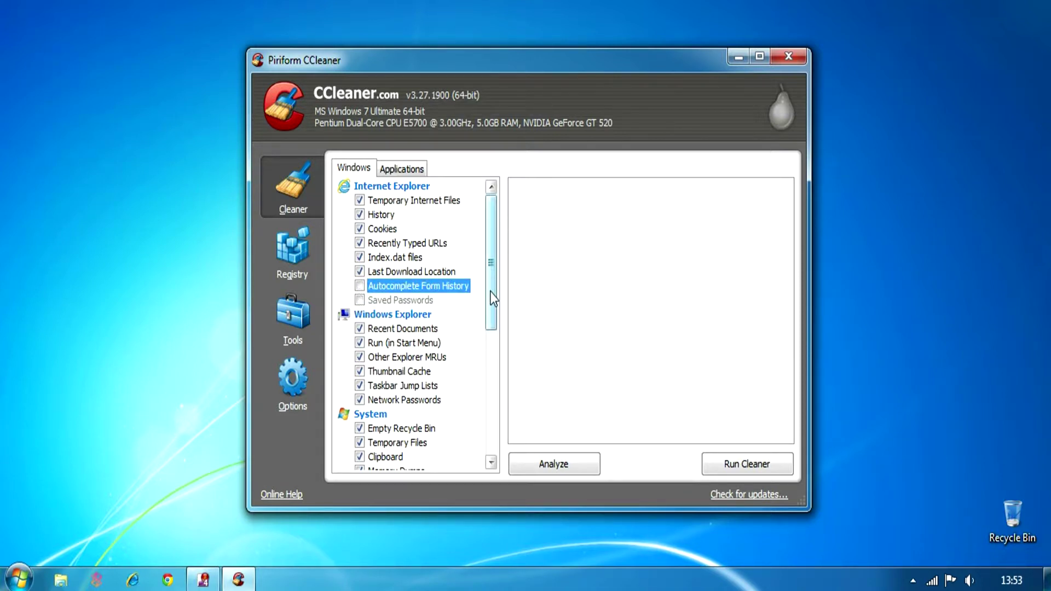
Include Menu Order Cache in the Windows cleaning list, accepting its warning
{"action": "left_click_drag", "start_coordinate": [490, 291], "coordinate": [490, 418]}
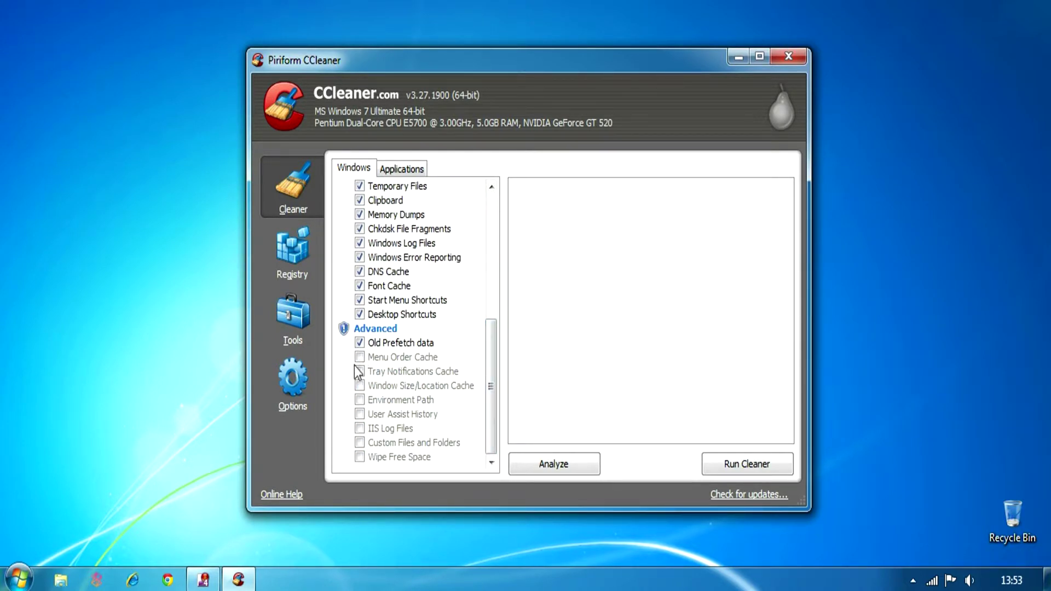
{"action": "left_click", "coordinate": [18, 581]}
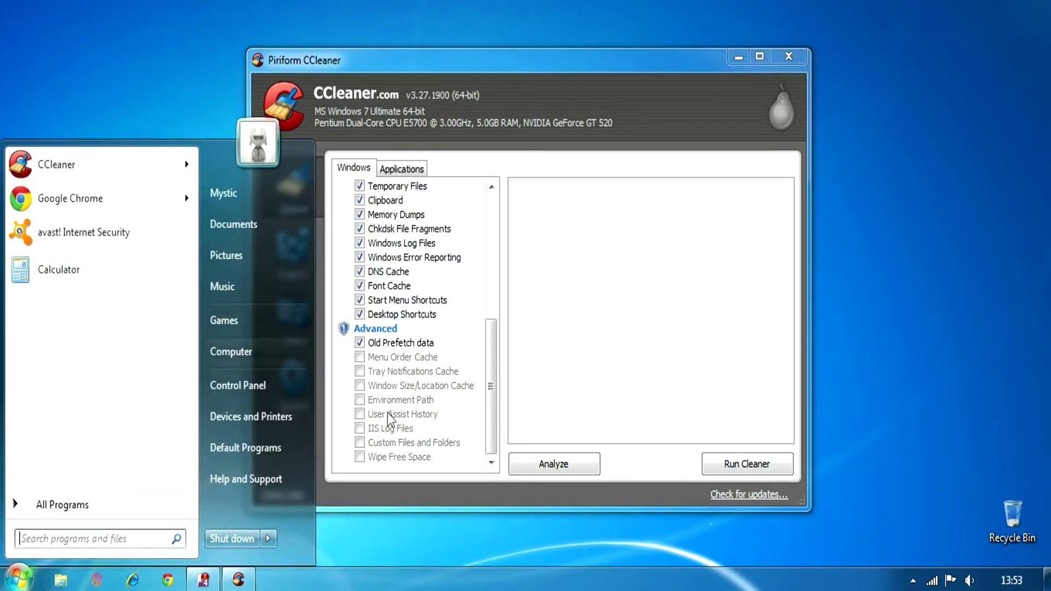
{"action": "left_click", "coordinate": [360, 358]}
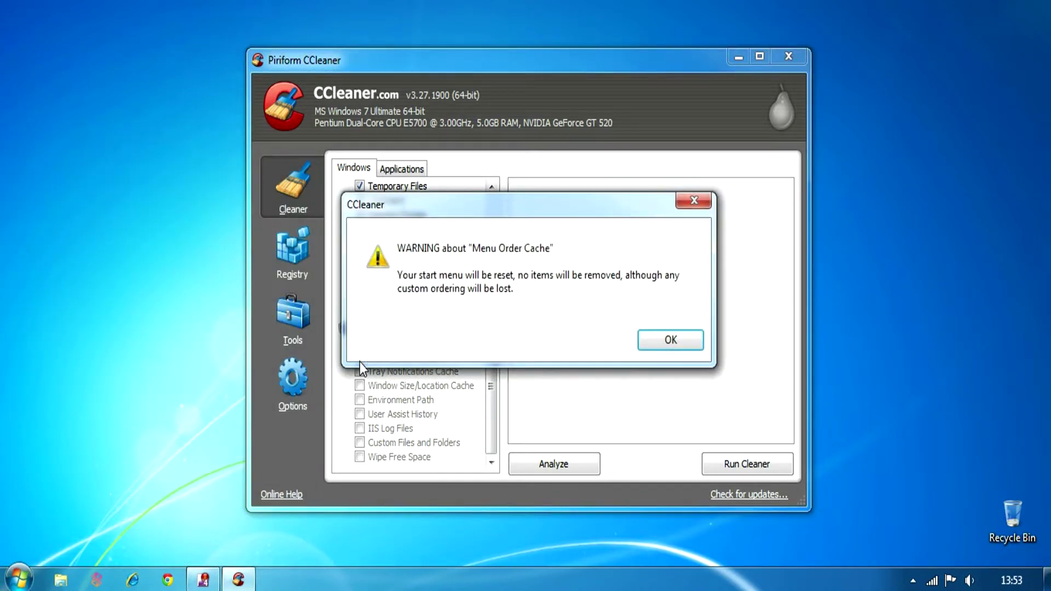
{"action": "left_click", "coordinate": [661, 342]}
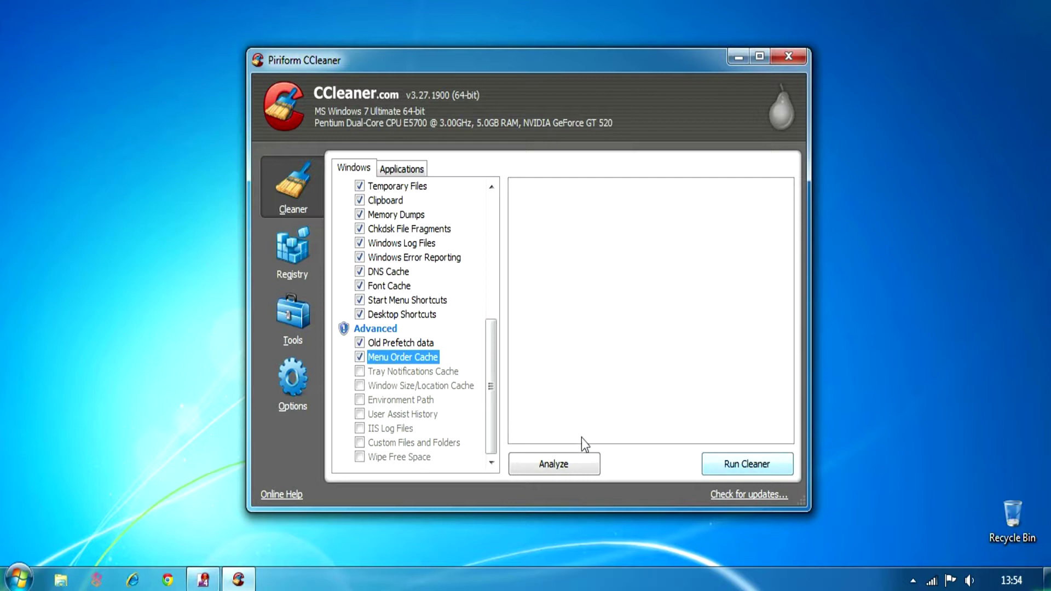
{"action": "left_click_drag", "start_coordinate": [497, 418], "coordinate": [494, 250]}
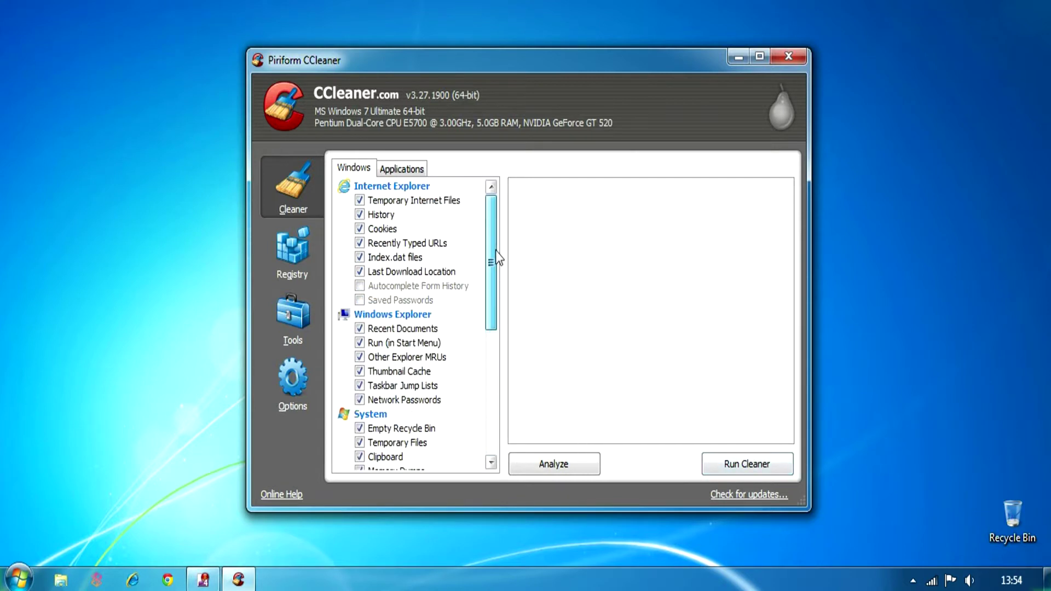
{"action": "left_click", "coordinate": [397, 167]}
Exclude Chrome's Saved Form Information and Saved Passwords, then run the cleaner, removing 10.5 MB
{"action": "left_click", "coordinate": [361, 272]}
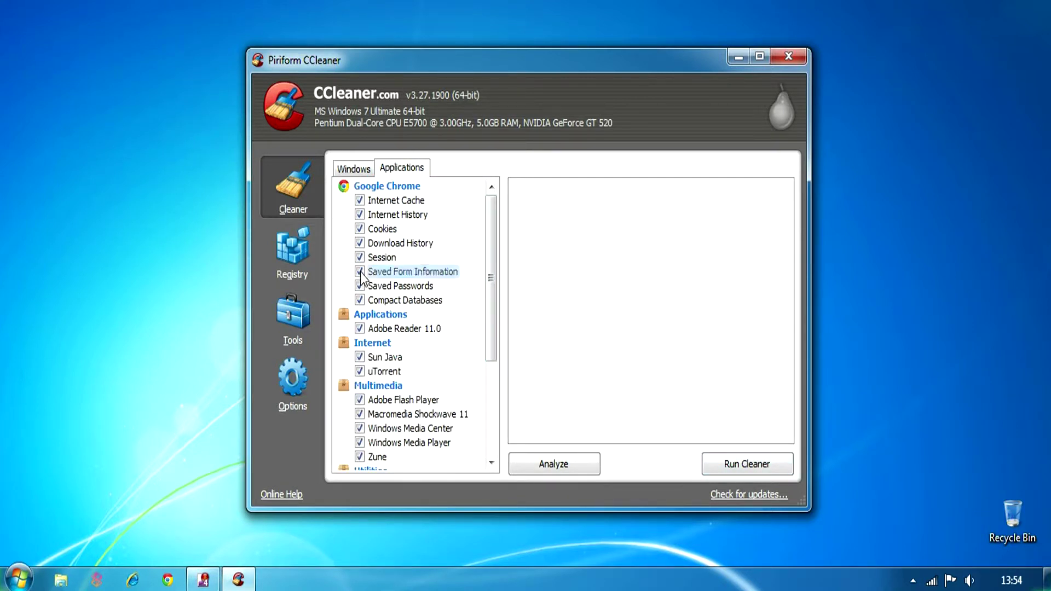
{"action": "left_click", "coordinate": [360, 285]}
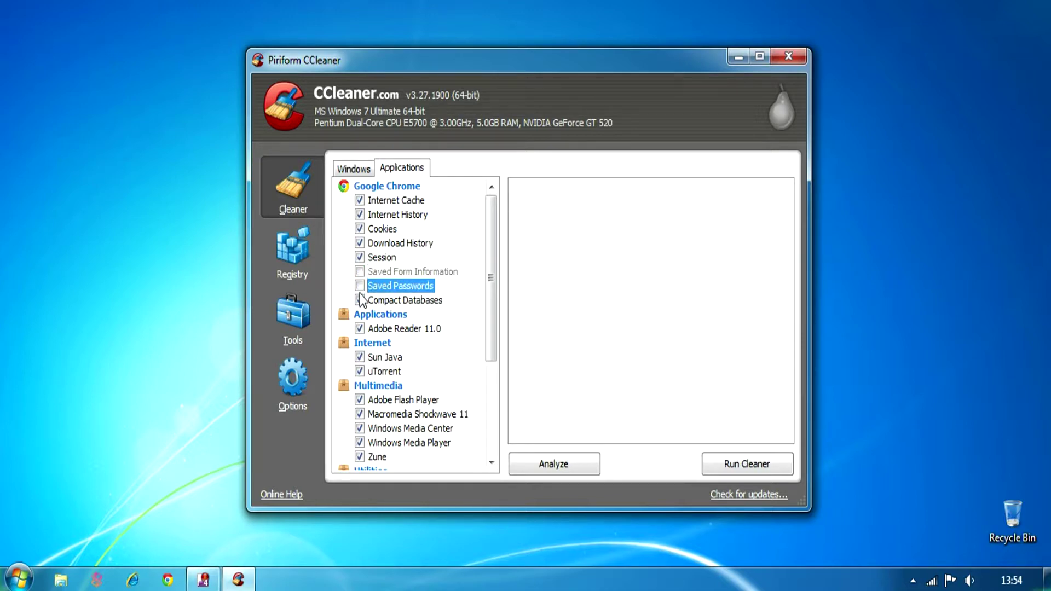
{"action": "left_click_drag", "start_coordinate": [494, 318], "coordinate": [495, 420]}
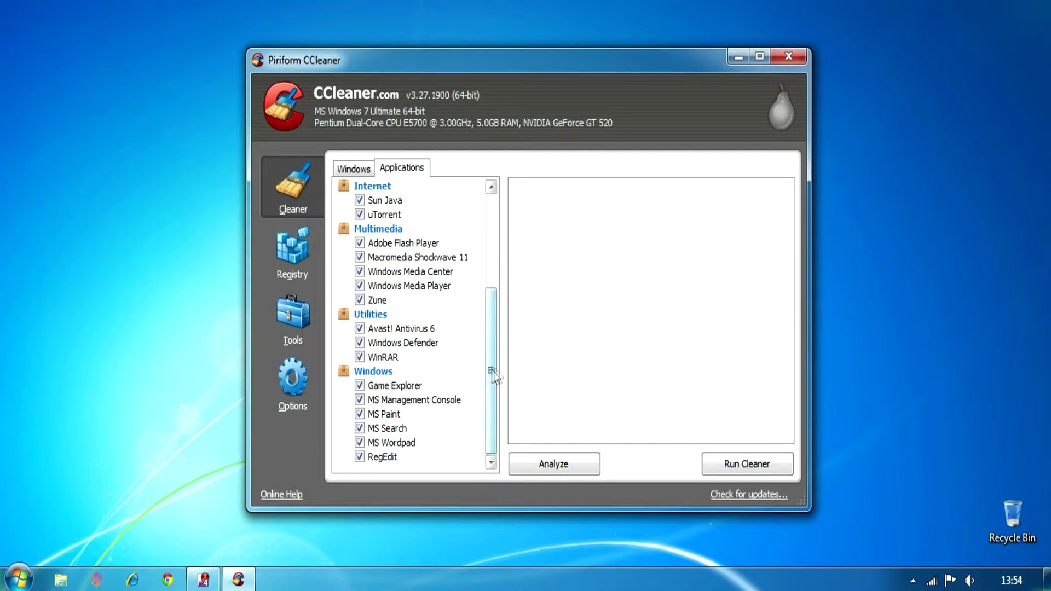
{"action": "left_click_drag", "start_coordinate": [491, 364], "coordinate": [501, 236]}
{"action": "left_click", "coordinate": [749, 465]}
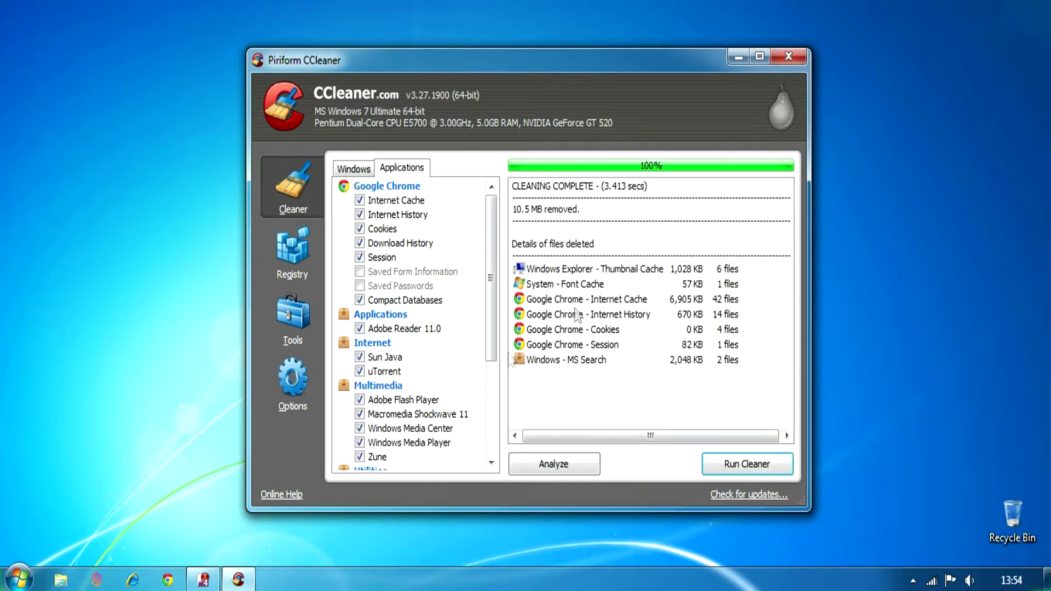
Dismiss the Start menu and re-include Internet Explorer's Autocomplete Form History and Saved Passwords
{"action": "left_click", "coordinate": [350, 168]}
{"action": "left_click", "coordinate": [4, 586]}
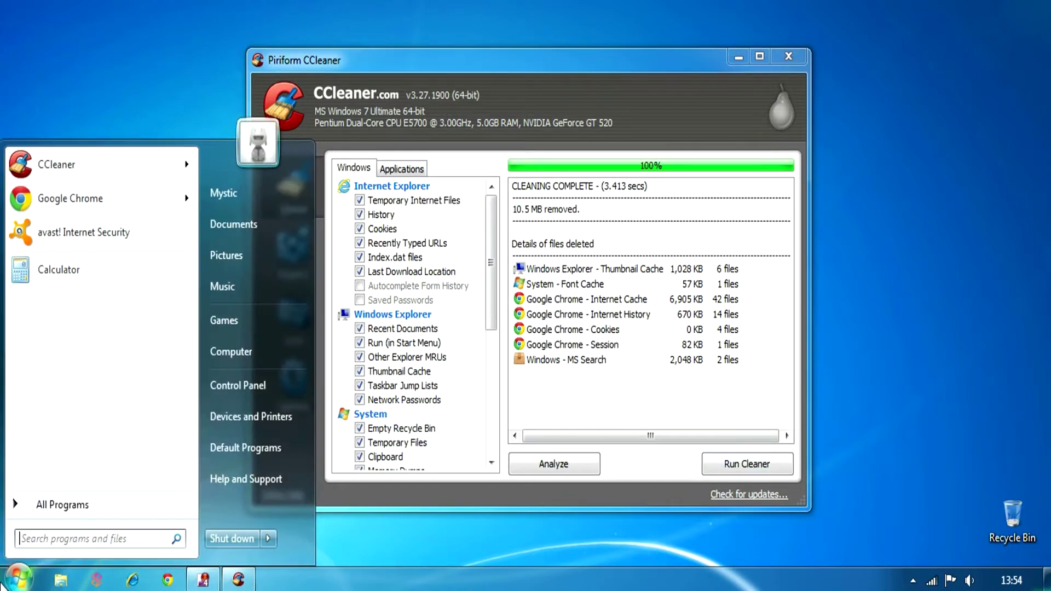
{"action": "left_click", "coordinate": [5, 585]}
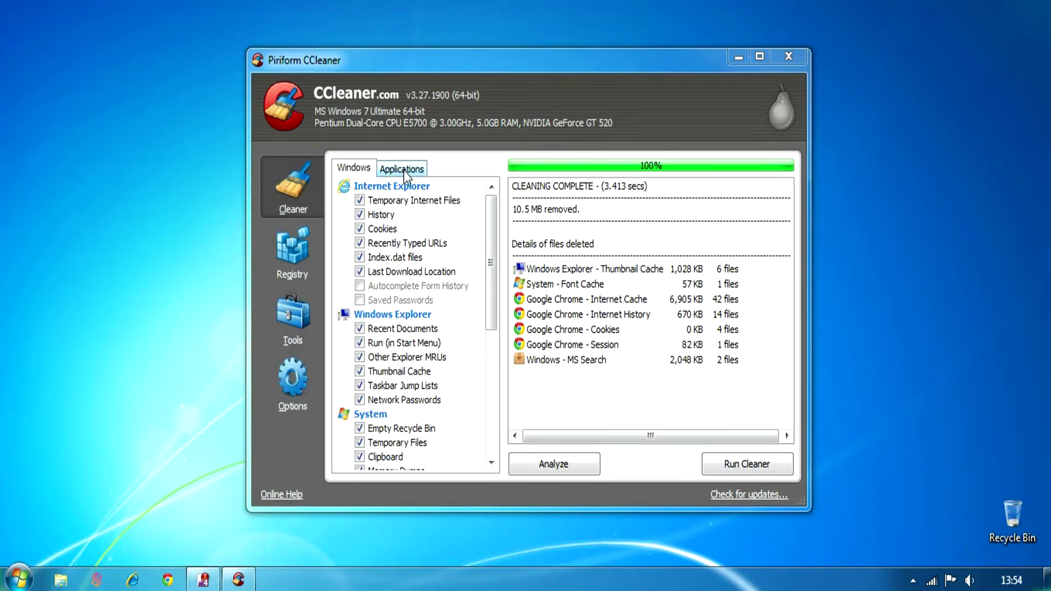
{"action": "key", "text": "Down"}
{"action": "key", "text": "Down"}
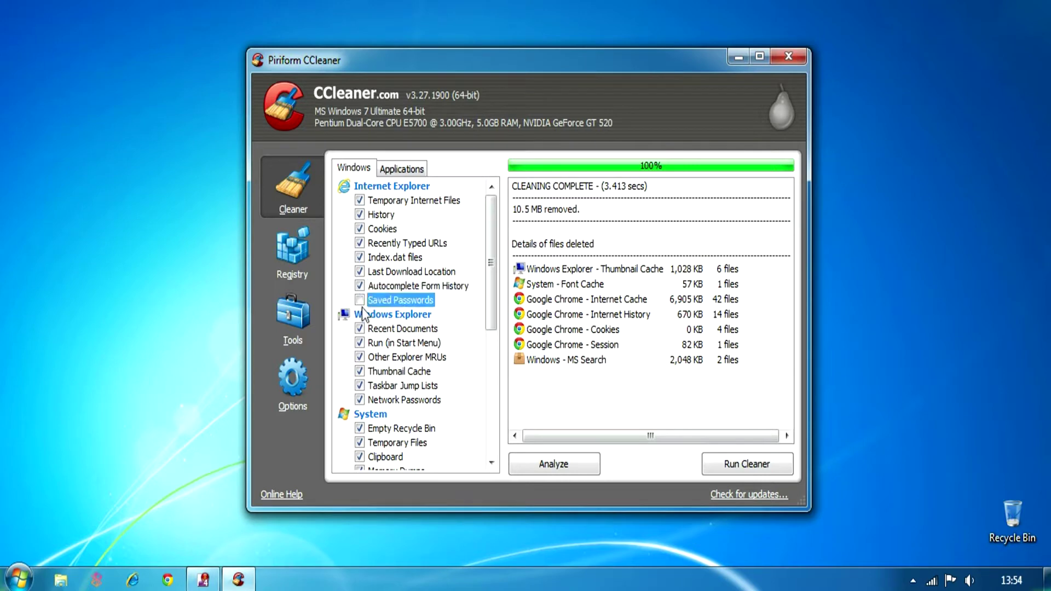
{"action": "key", "text": "space"}
{"action": "key", "text": "Return"}
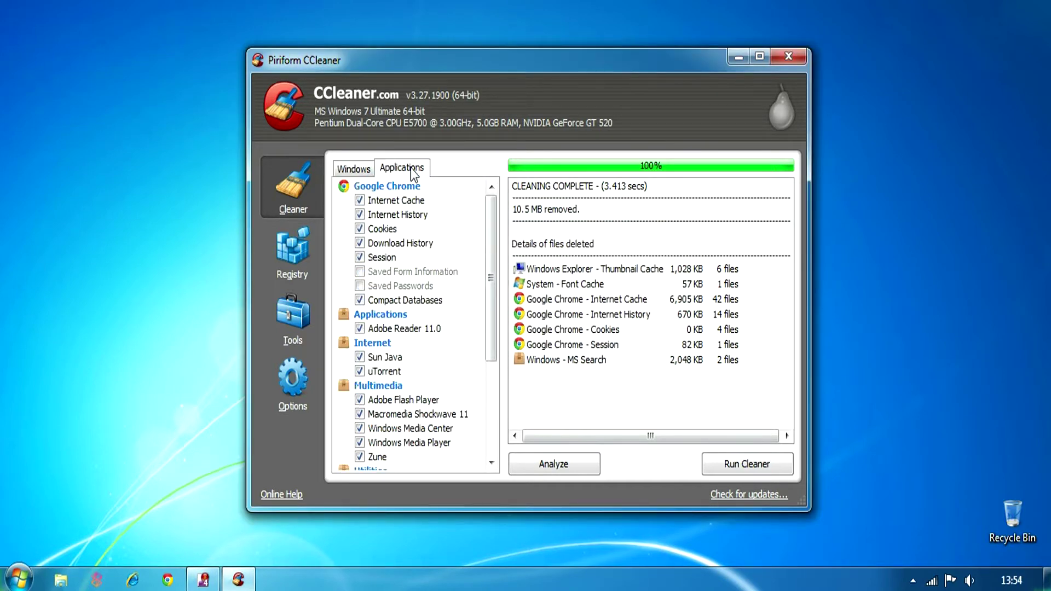
Re-include Chrome's Saved Passwords in the Applications list, acknowledging the warning
{"action": "left_click", "coordinate": [360, 286]}
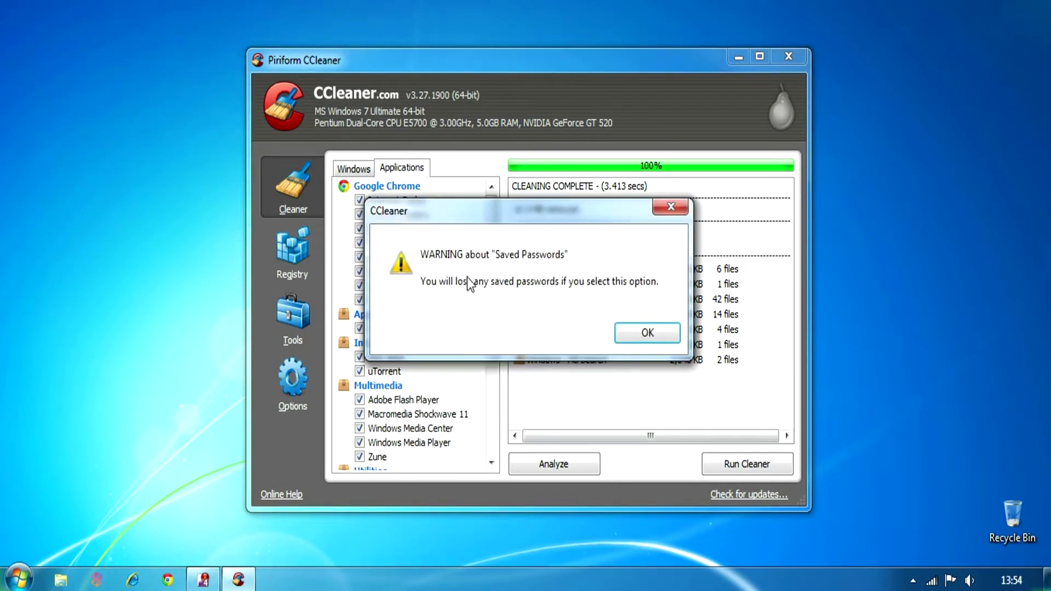
{"action": "left_click", "coordinate": [646, 333]}
{"action": "scroll", "coordinate": [488, 394], "scroll_direction": "down", "scroll_amount": 4}
{"action": "scroll", "coordinate": [441, 186], "scroll_direction": "up", "scroll_amount": 4}
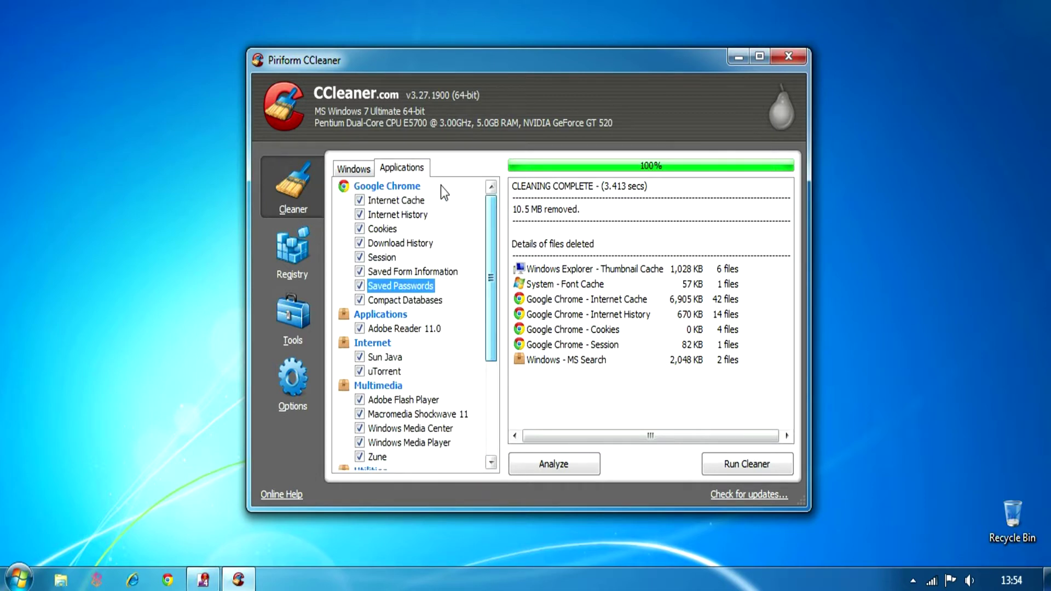
Exclude Menu Order Cache and run the cleaner again, removing 12 KB of Chrome passwords
{"action": "left_click", "coordinate": [354, 167]}
{"action": "left_click_drag", "start_coordinate": [488, 237], "coordinate": [471, 439]}
{"action": "left_click", "coordinate": [360, 357]}
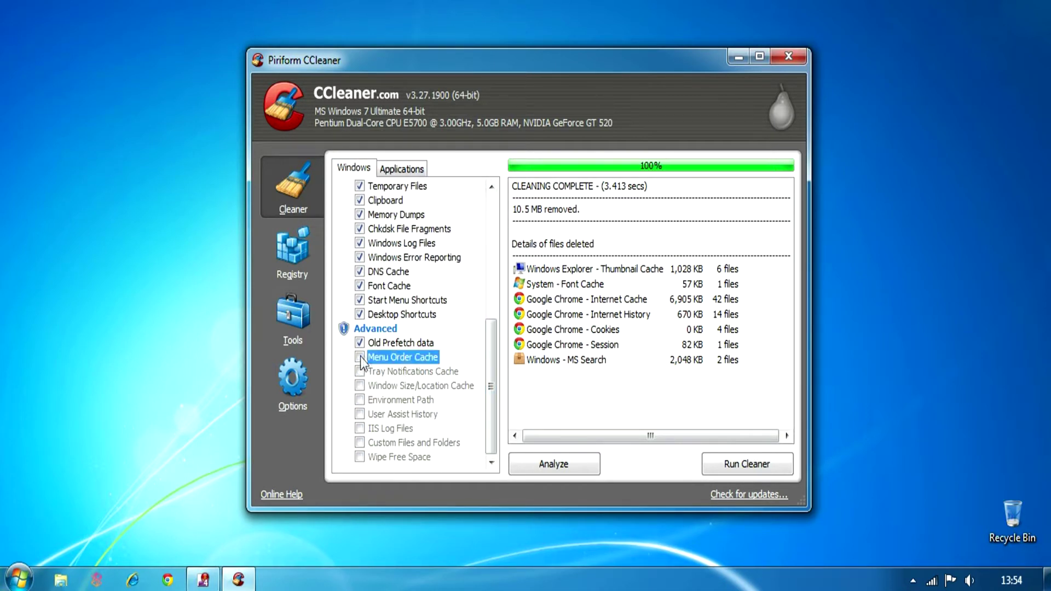
{"action": "left_click_drag", "start_coordinate": [486, 353], "coordinate": [489, 227]}
{"action": "left_click", "coordinate": [717, 464]}
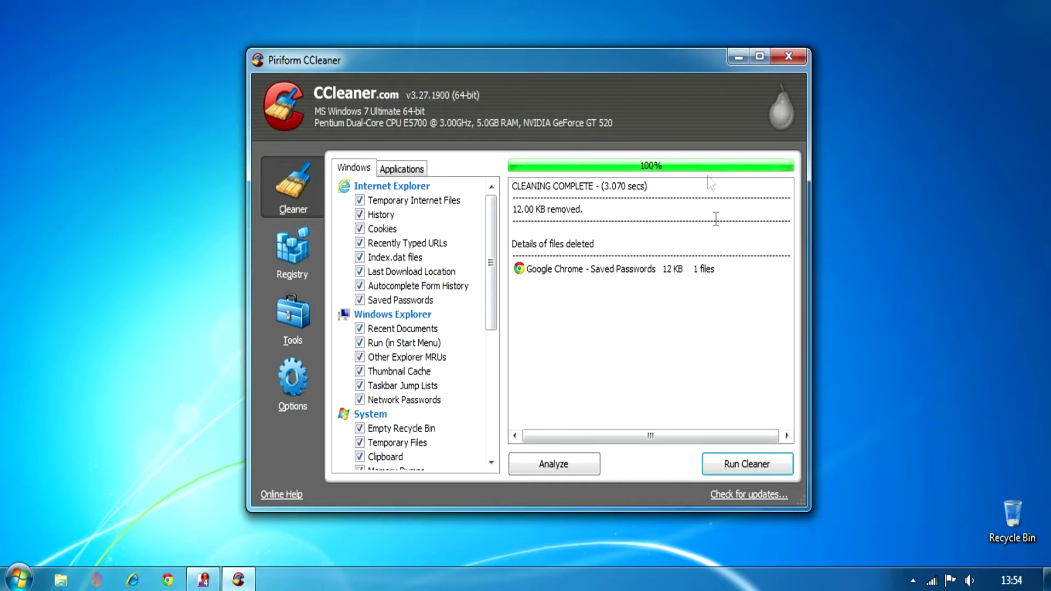
Scan the registry, save a .reg backup, fix both unused file extension issues, and close CCleaner
{"action": "left_click", "coordinate": [307, 256]}
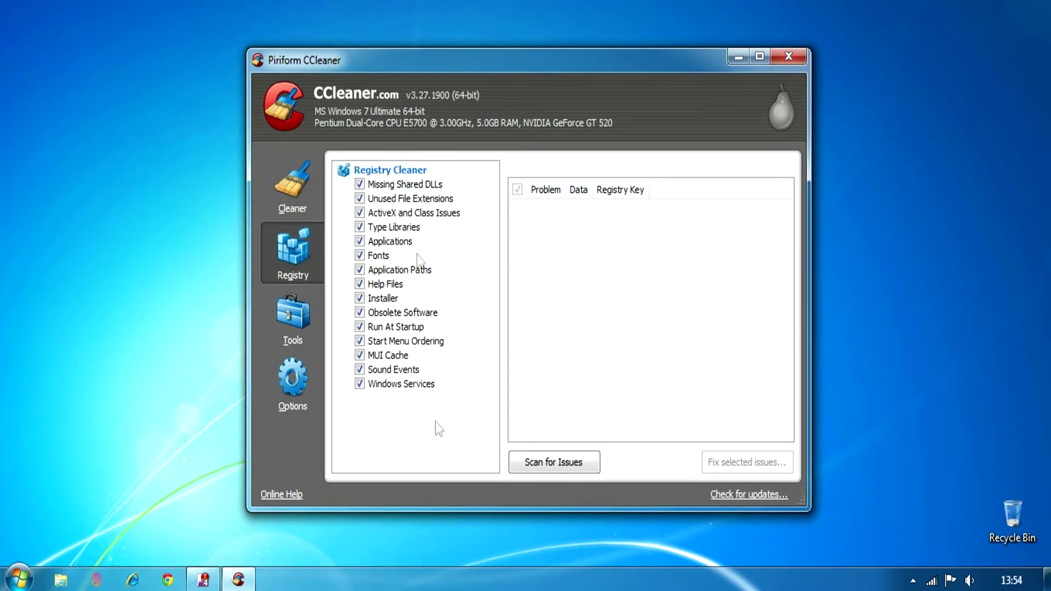
{"action": "left_click", "coordinate": [538, 459]}
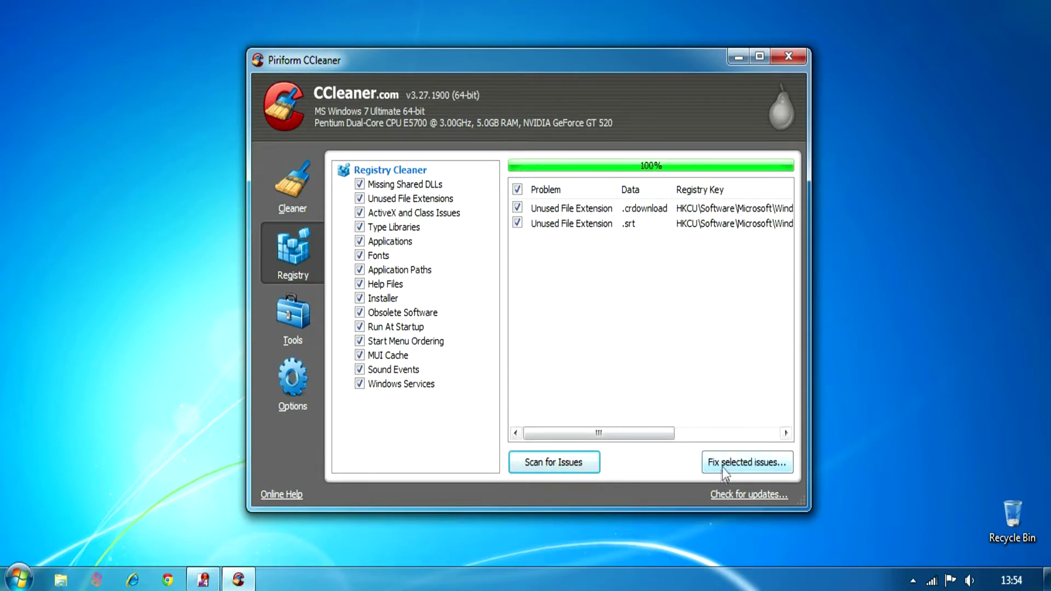
{"action": "left_click", "coordinate": [721, 464]}
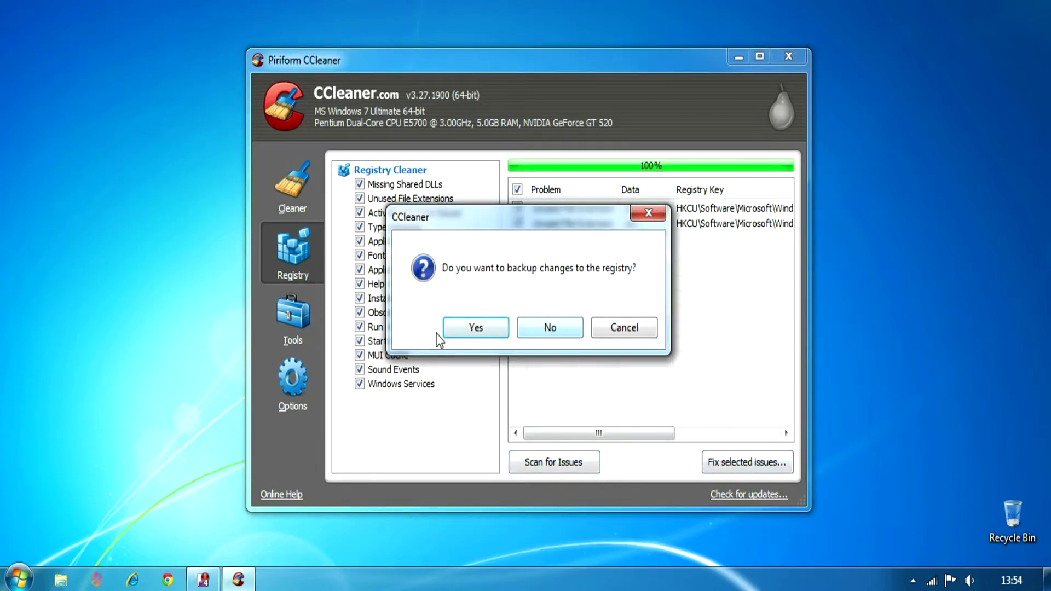
{"action": "left_click", "coordinate": [478, 336]}
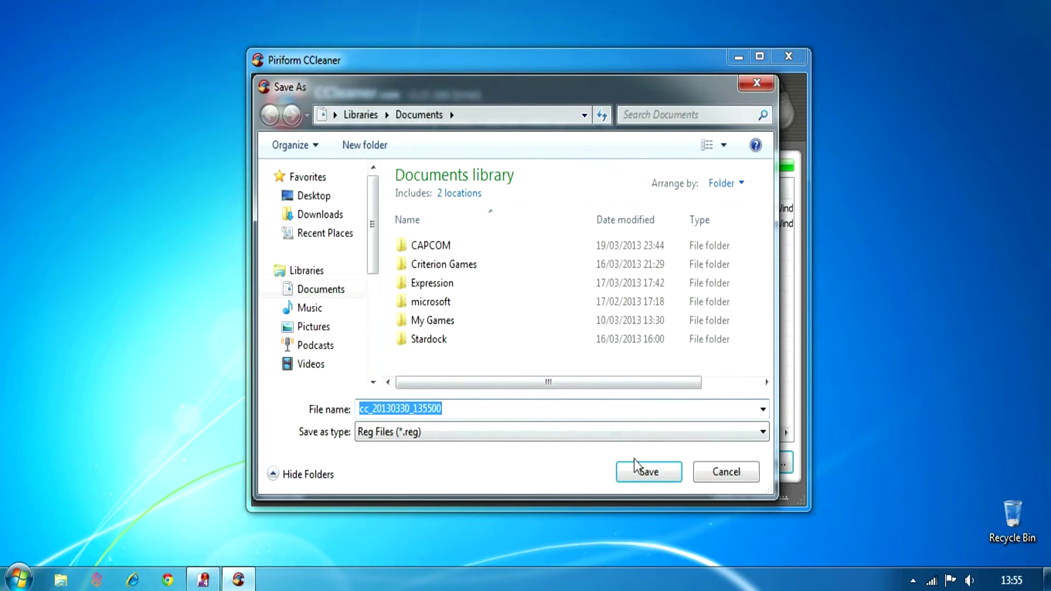
{"action": "left_click", "coordinate": [656, 474]}
{"action": "left_click", "coordinate": [553, 377]}
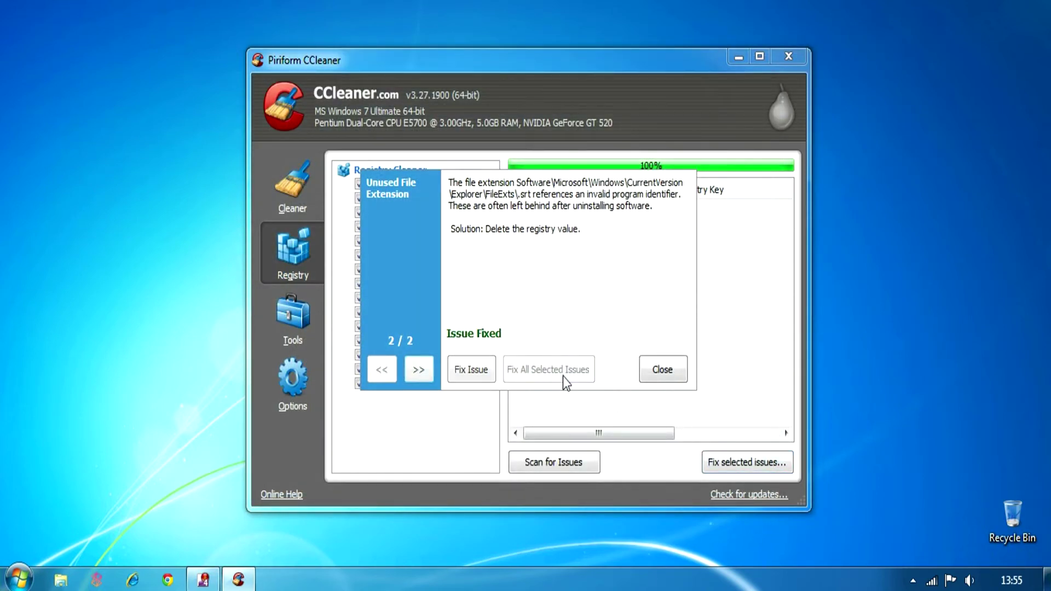
{"action": "left_click", "coordinate": [658, 376]}
{"action": "left_click", "coordinate": [796, 61]}
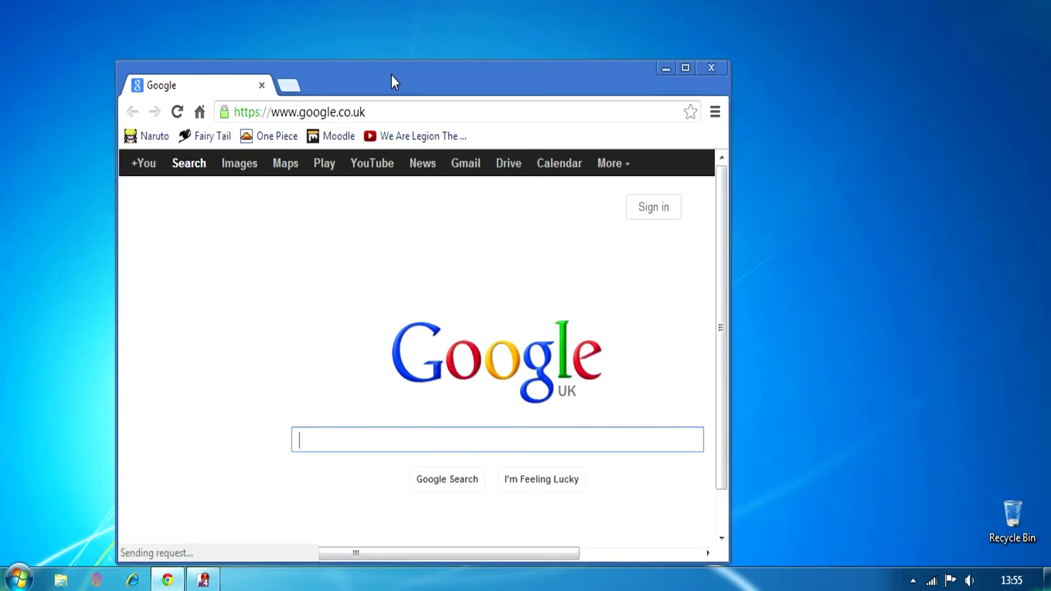
Enlarge the Chrome window and search Google for 'ccleaner download'
{"action": "left_click_drag", "start_coordinate": [392, 74], "coordinate": [322, 52]}
{"action": "left_click_drag", "start_coordinate": [659, 209], "coordinate": [904, 292]}
{"action": "type", "text": "cc"}
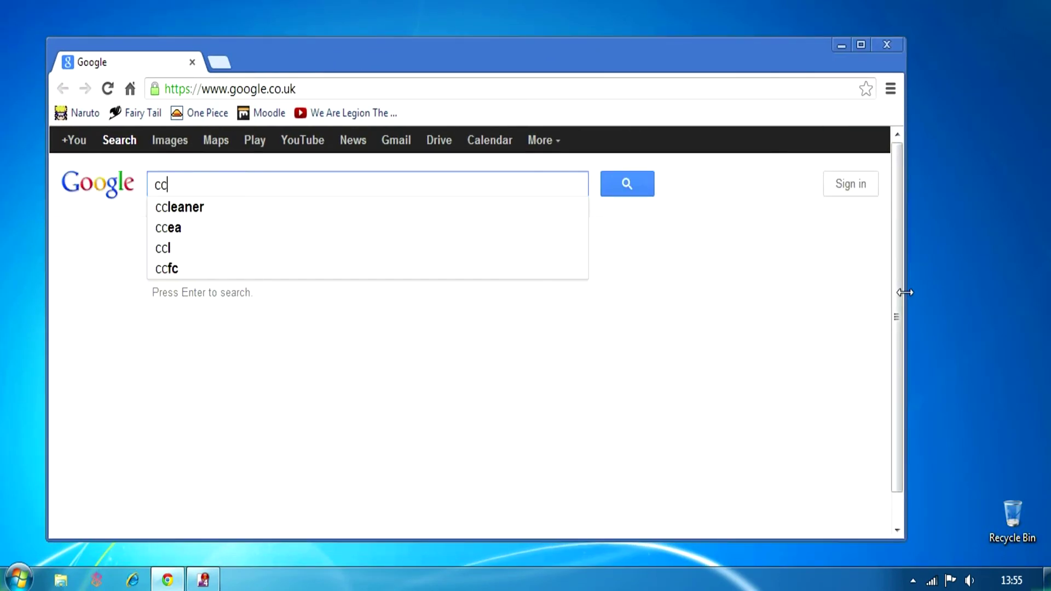
{"action": "type", "text": "leaner"}
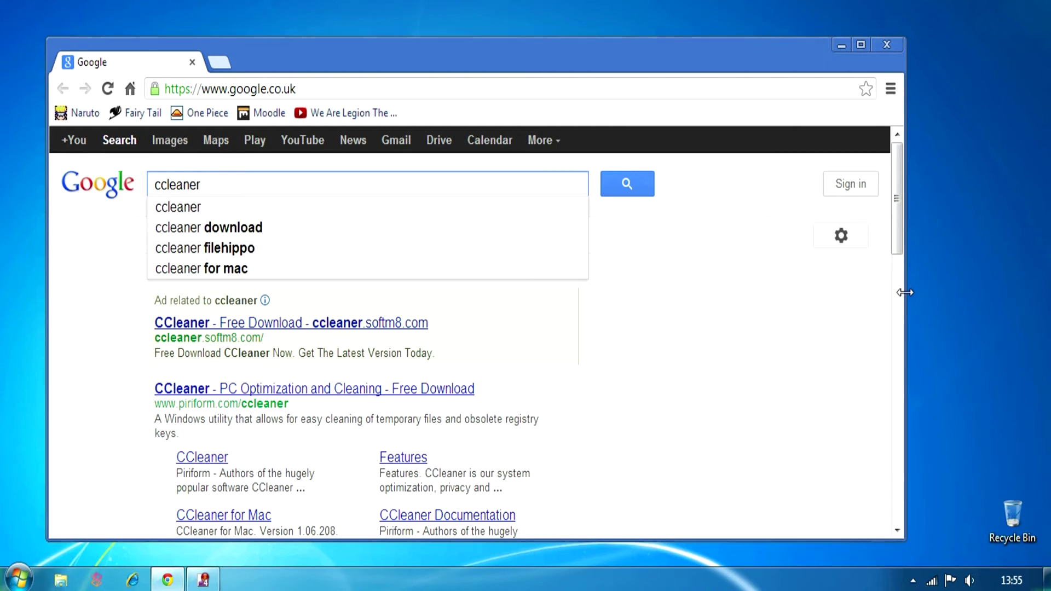
{"action": "key", "text": "Down"}
{"action": "key", "text": "Down"}
{"action": "key", "text": "Return"}
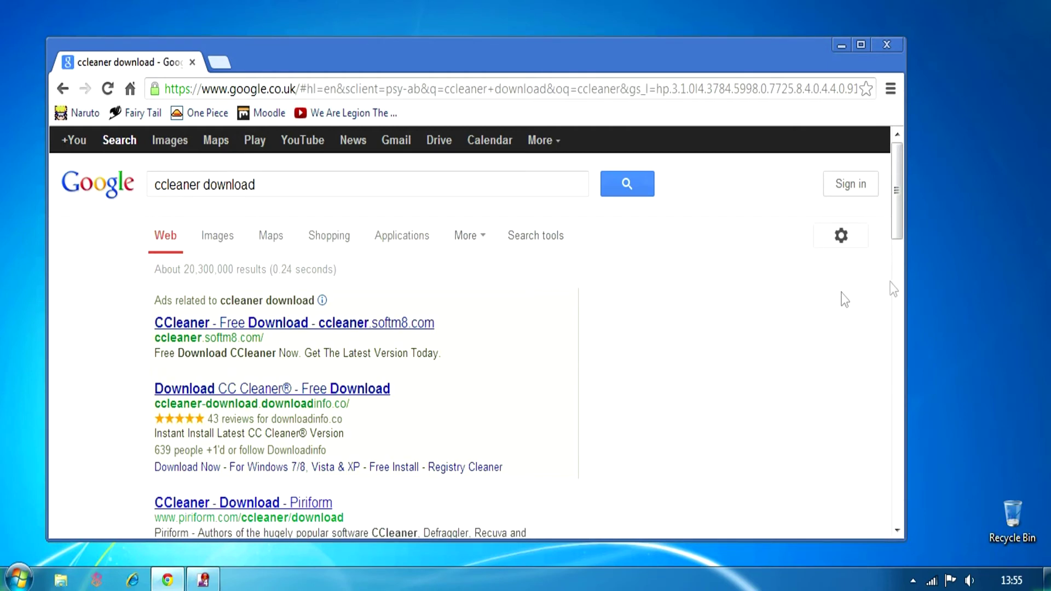
Open Piriform's CCleaner download page from the search results
{"action": "scroll", "coordinate": [712, 438], "scroll_direction": "down", "scroll_amount": 2}
{"action": "scroll", "coordinate": [721, 414], "scroll_direction": "down", "scroll_amount": 2}
{"action": "left_click", "coordinate": [293, 329]}
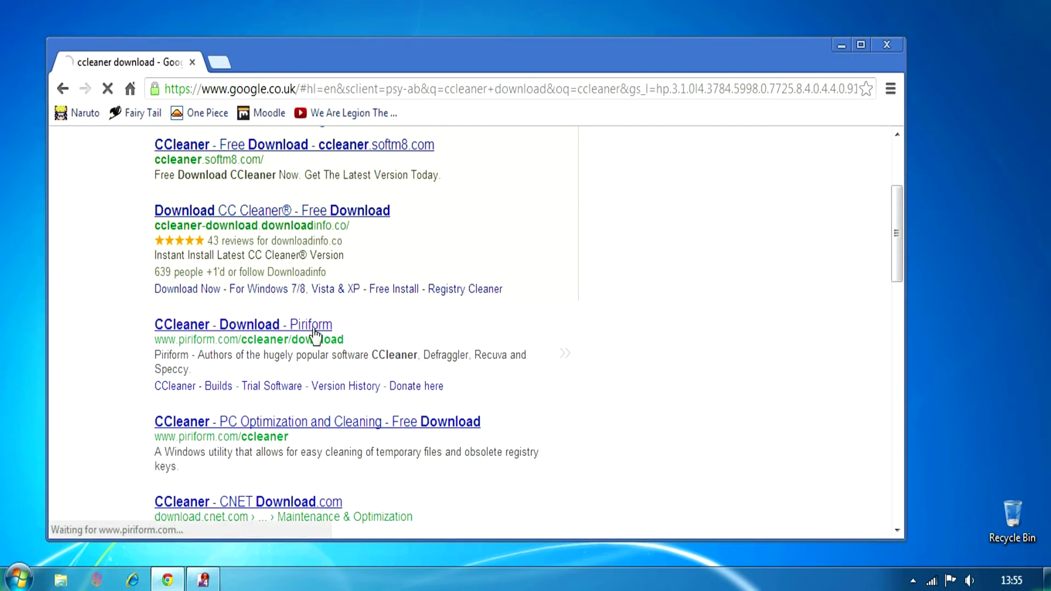
Download the free CCleaner installer ccsetup400.exe from Piriform.com
{"action": "left_click_drag", "start_coordinate": [497, 38], "coordinate": [500, 0]}
{"action": "left_click_drag", "start_coordinate": [628, 540], "coordinate": [628, 558]}
{"action": "scroll", "coordinate": [320, 432], "scroll_direction": "down", "scroll_amount": 3}
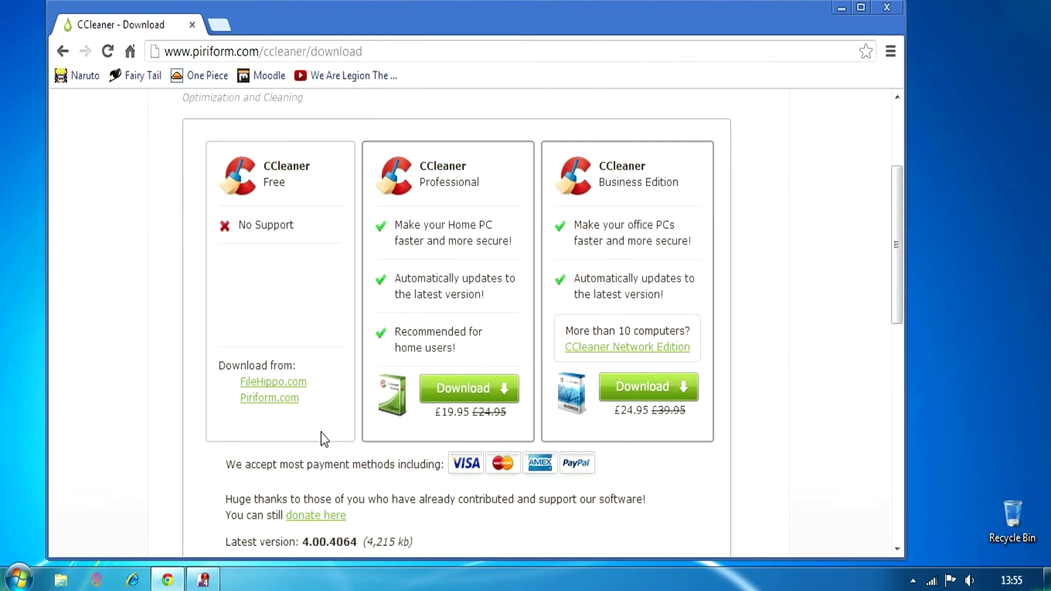
{"action": "left_click", "coordinate": [261, 402]}
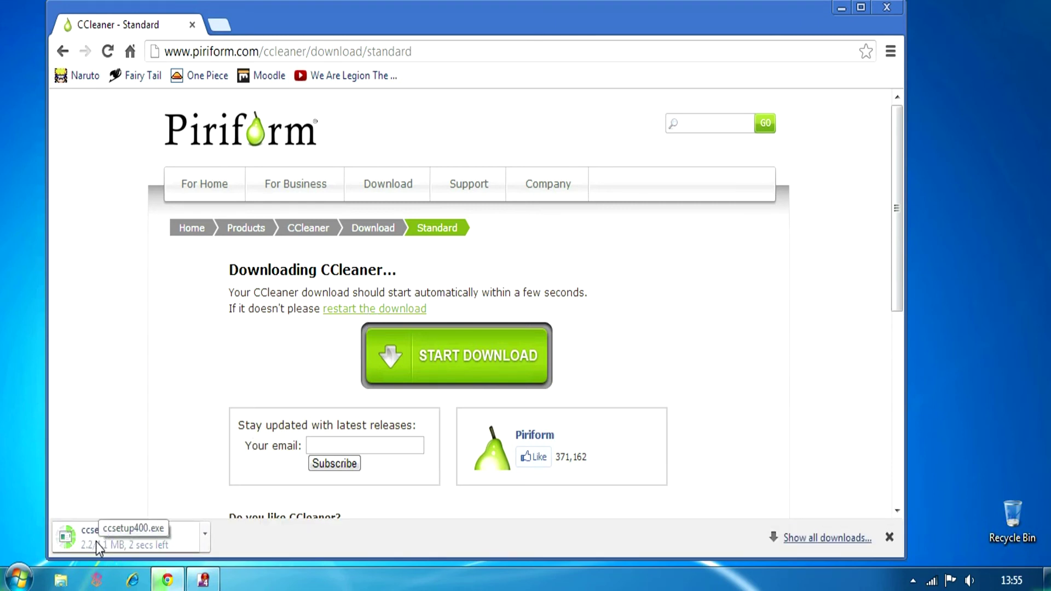
Cancel running the downloaded ccsetup400.exe at the security warning and close Chrome
{"action": "left_click", "coordinate": [147, 538]}
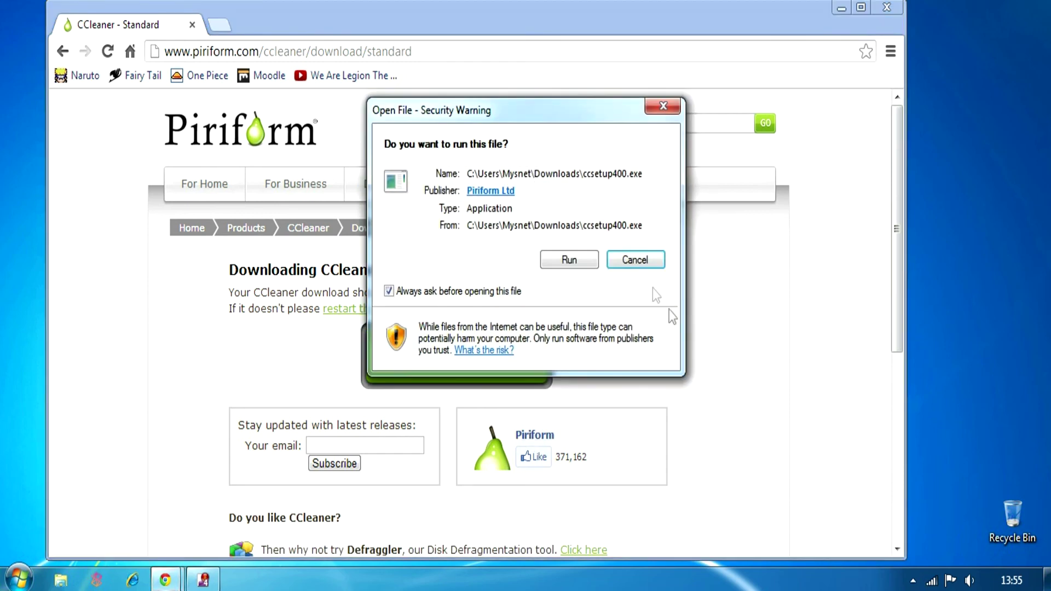
{"action": "left_click", "coordinate": [635, 261]}
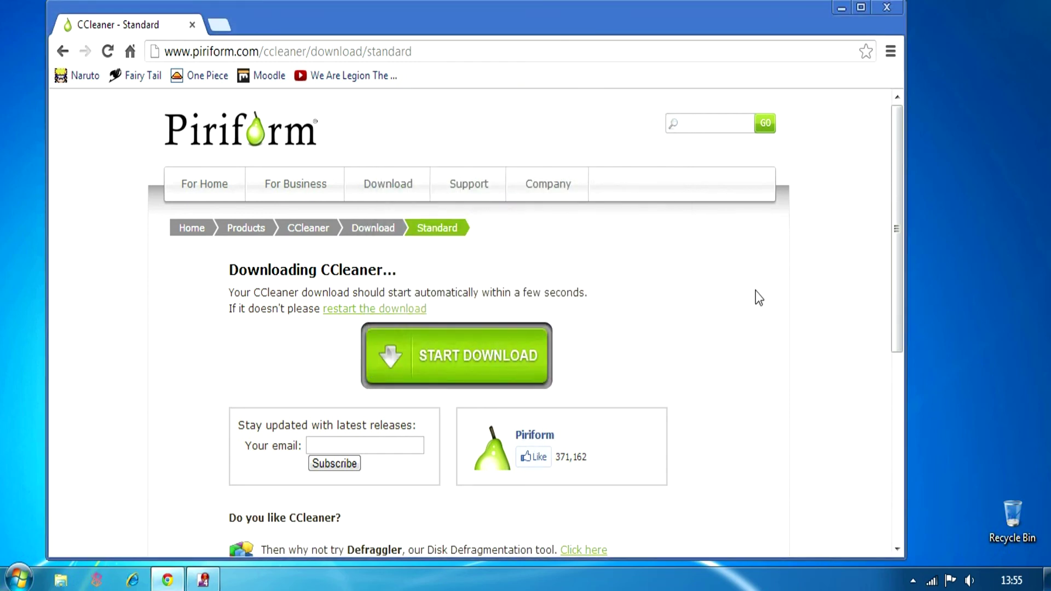
{"action": "left_click", "coordinate": [886, 7]}
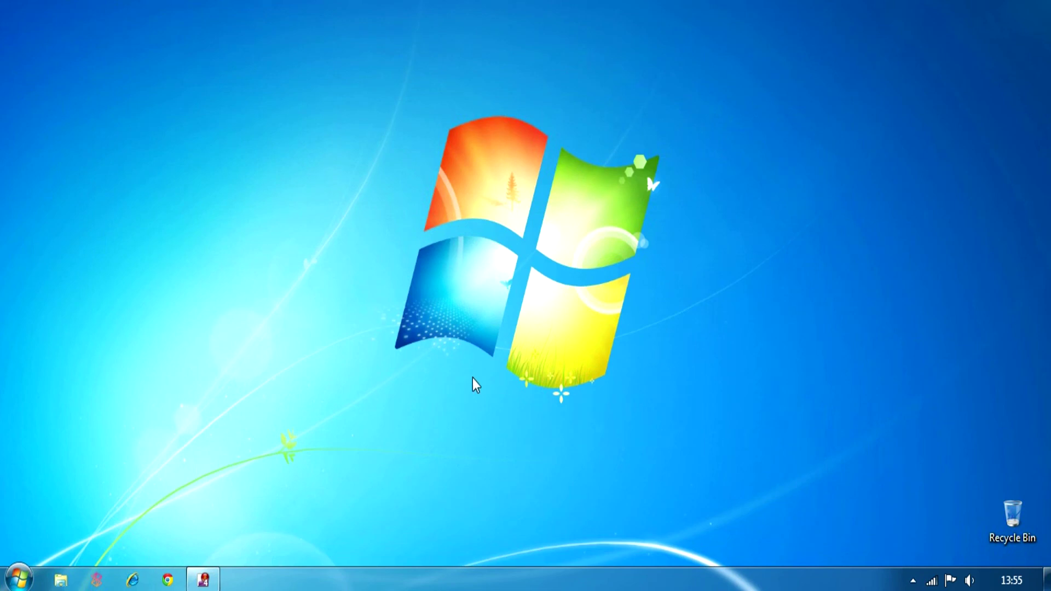